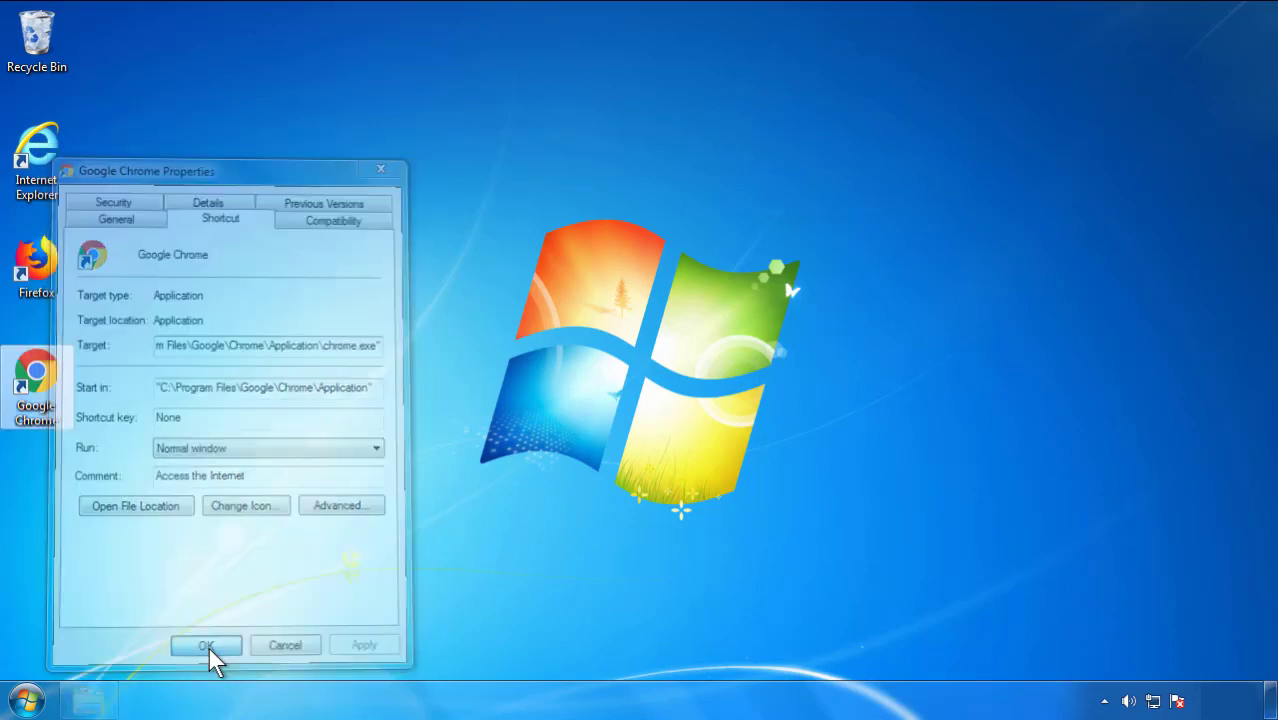
- Close the Google Chrome shortcut Properties dialog and bring up the Start menu
click(25, 700)
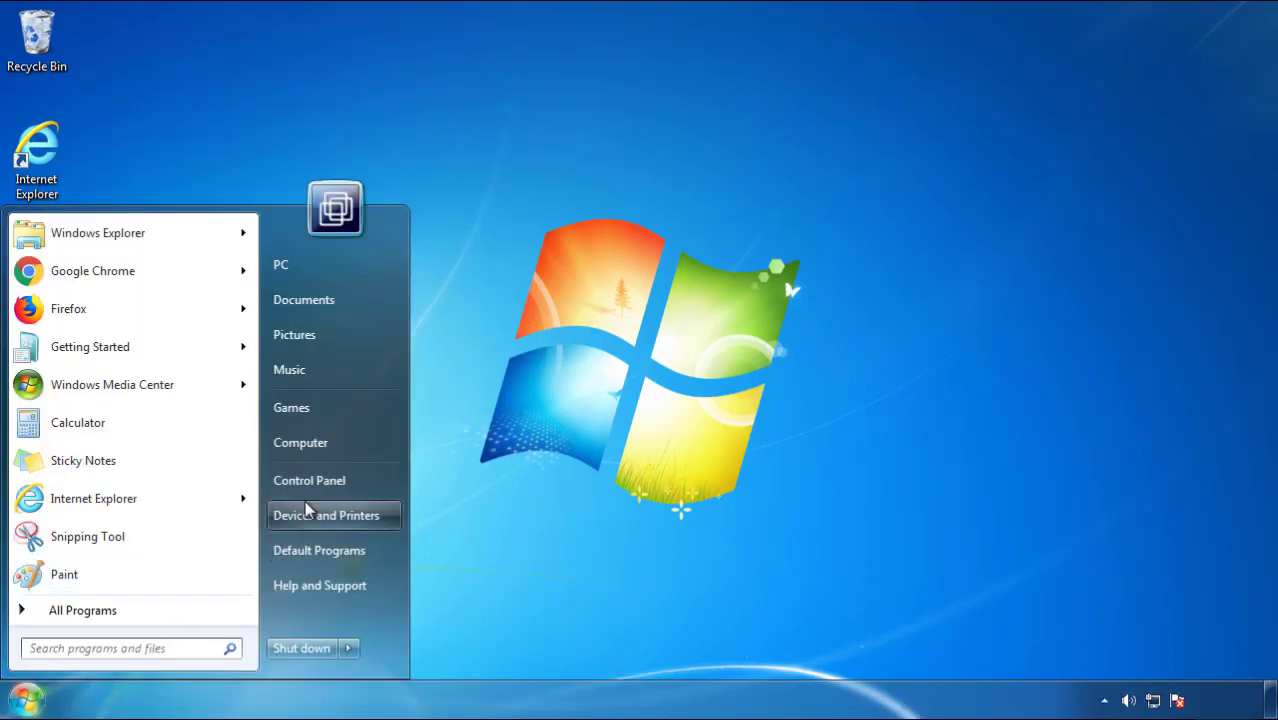
- Open Programs and Features from Control Panel, sorted by Installed On with newest first
click(320, 478)
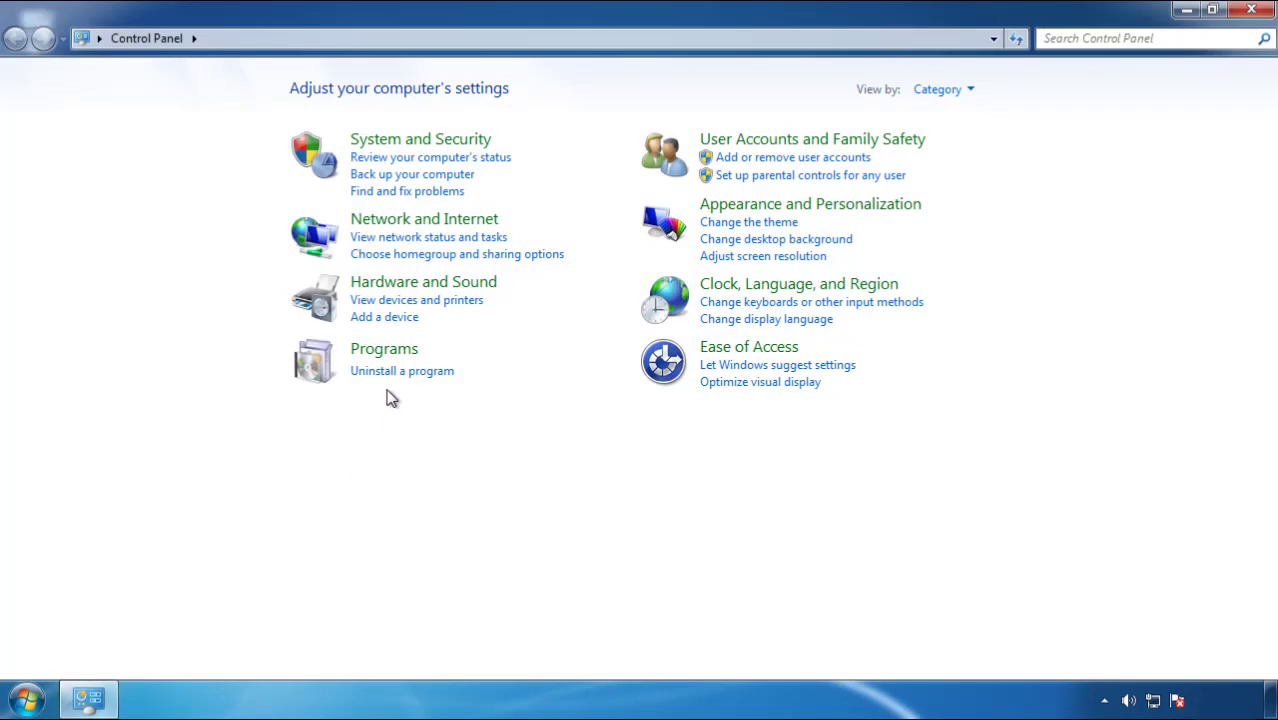
click(400, 373)
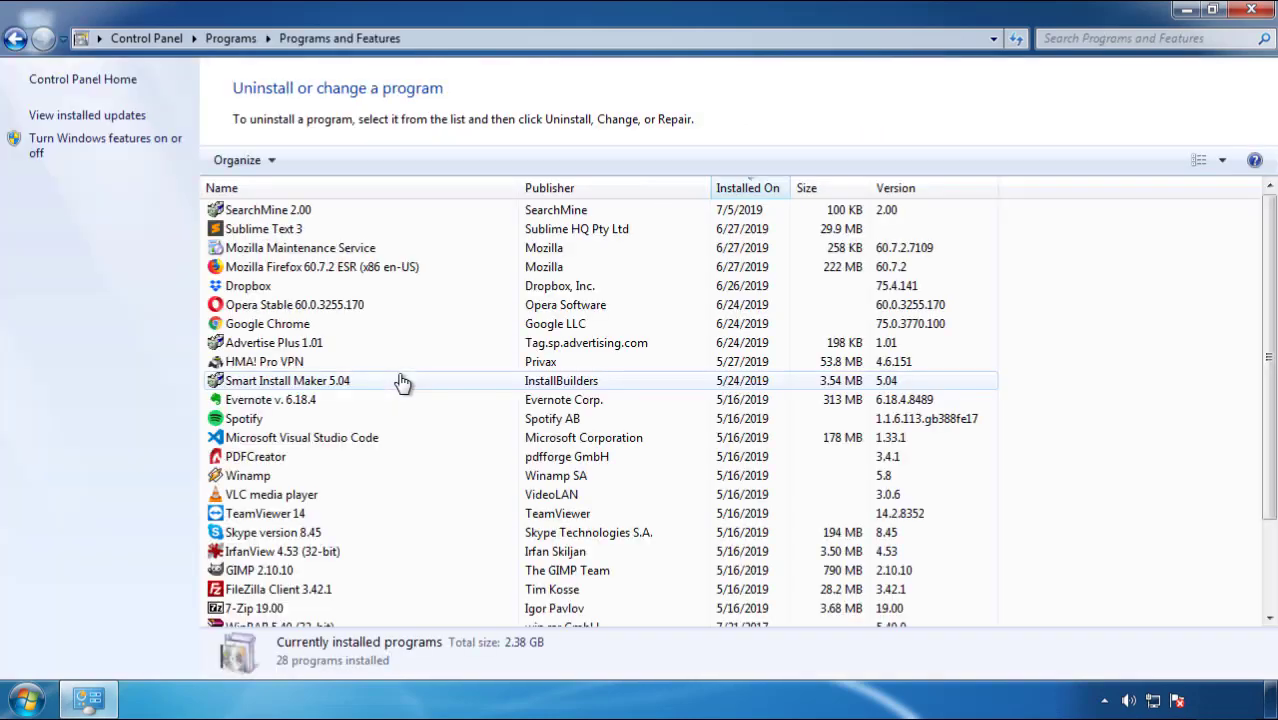
click(749, 190)
click(745, 190)
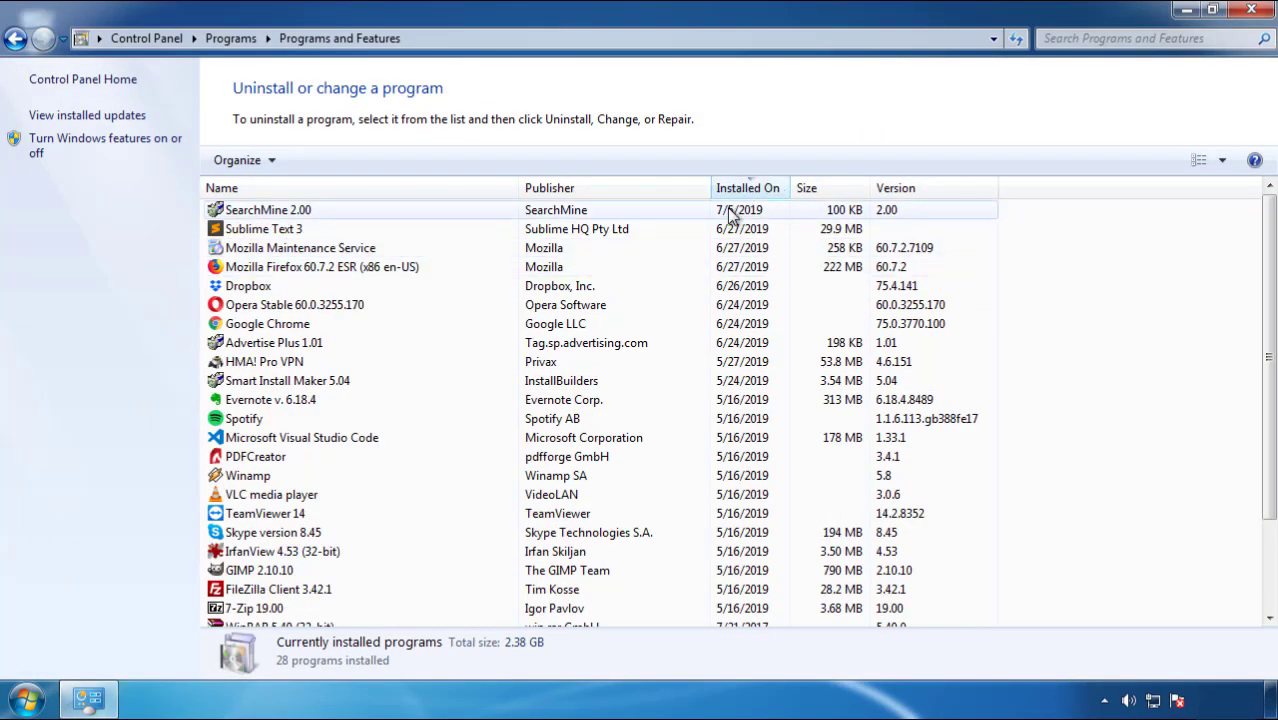
- Uninstall SearchMine 2.00 and close its uninstaller when finished
click(268, 212)
click(318, 161)
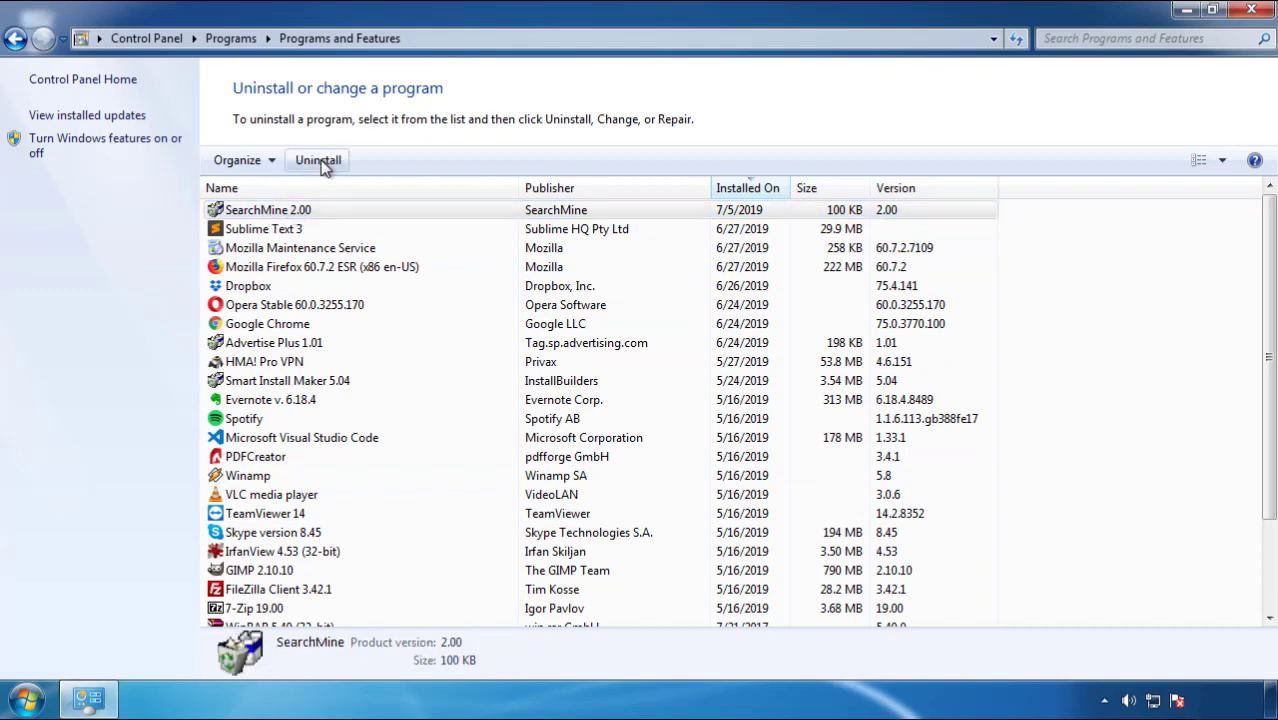
click(745, 530)
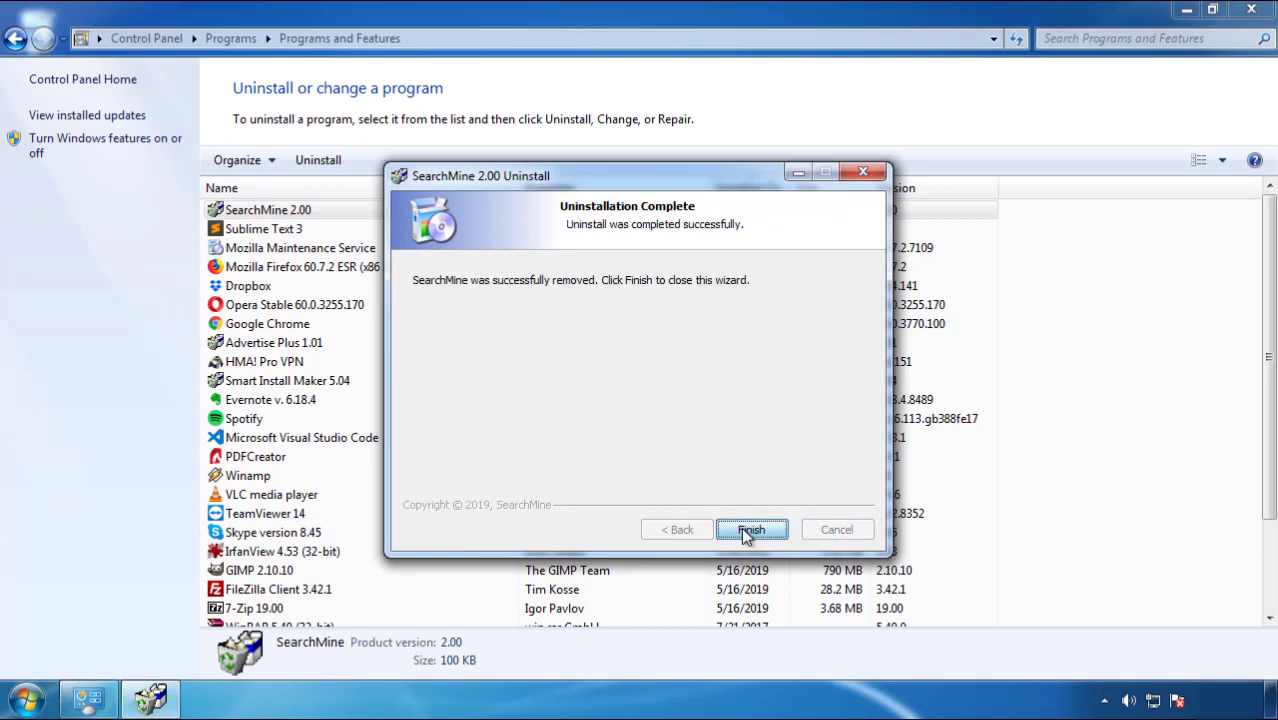
click(741, 527)
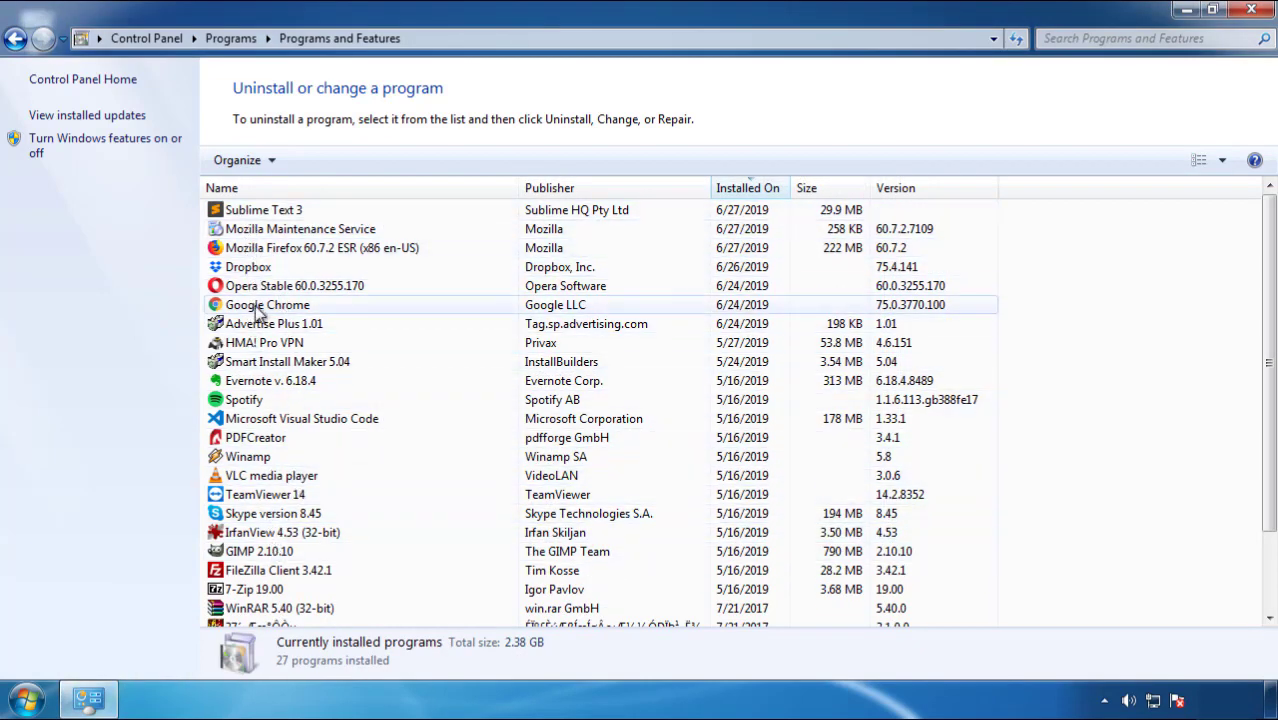
- Close Programs and Features, restart Windows and boot into Safe Mode
click(1253, 12)
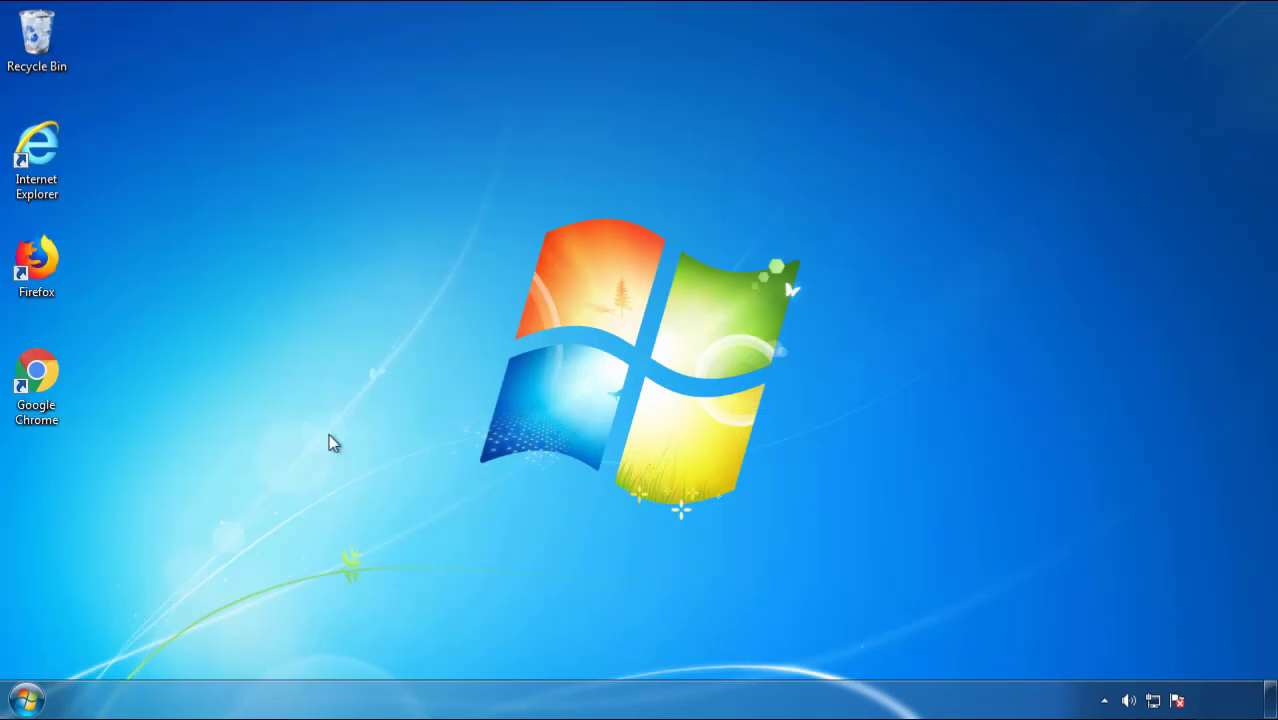
click(24, 702)
click(347, 649)
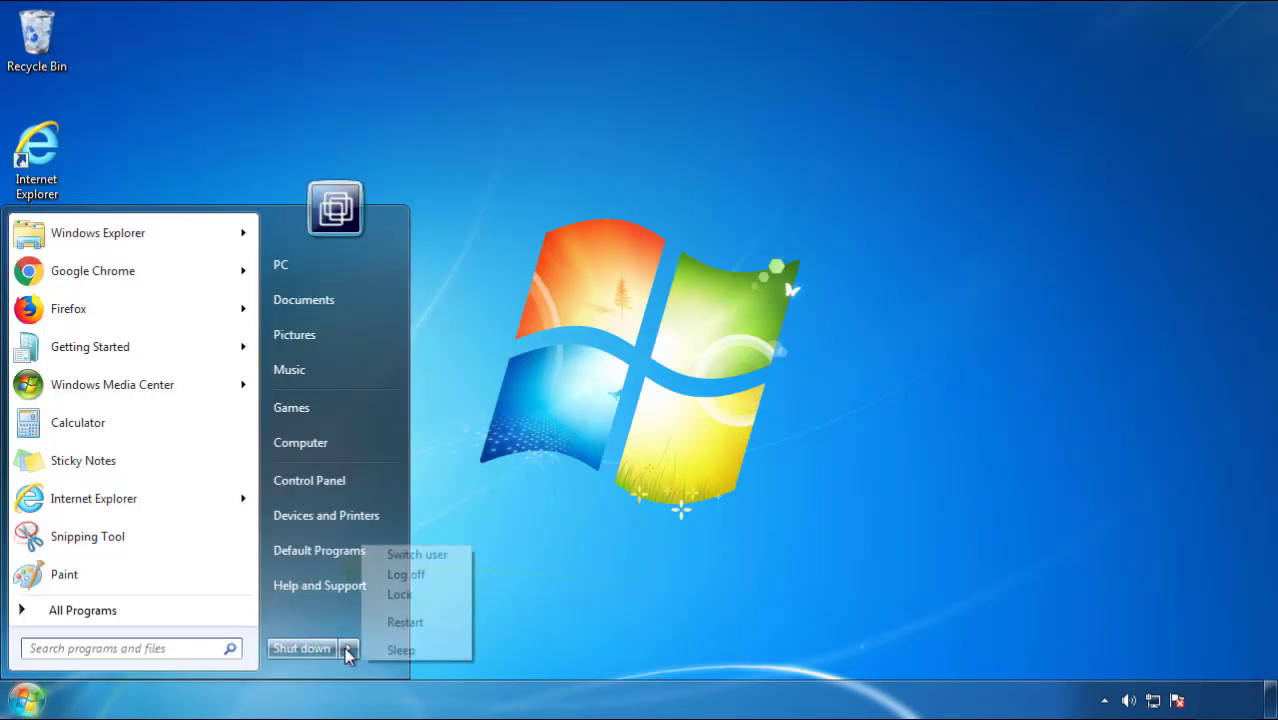
click(668, 547)
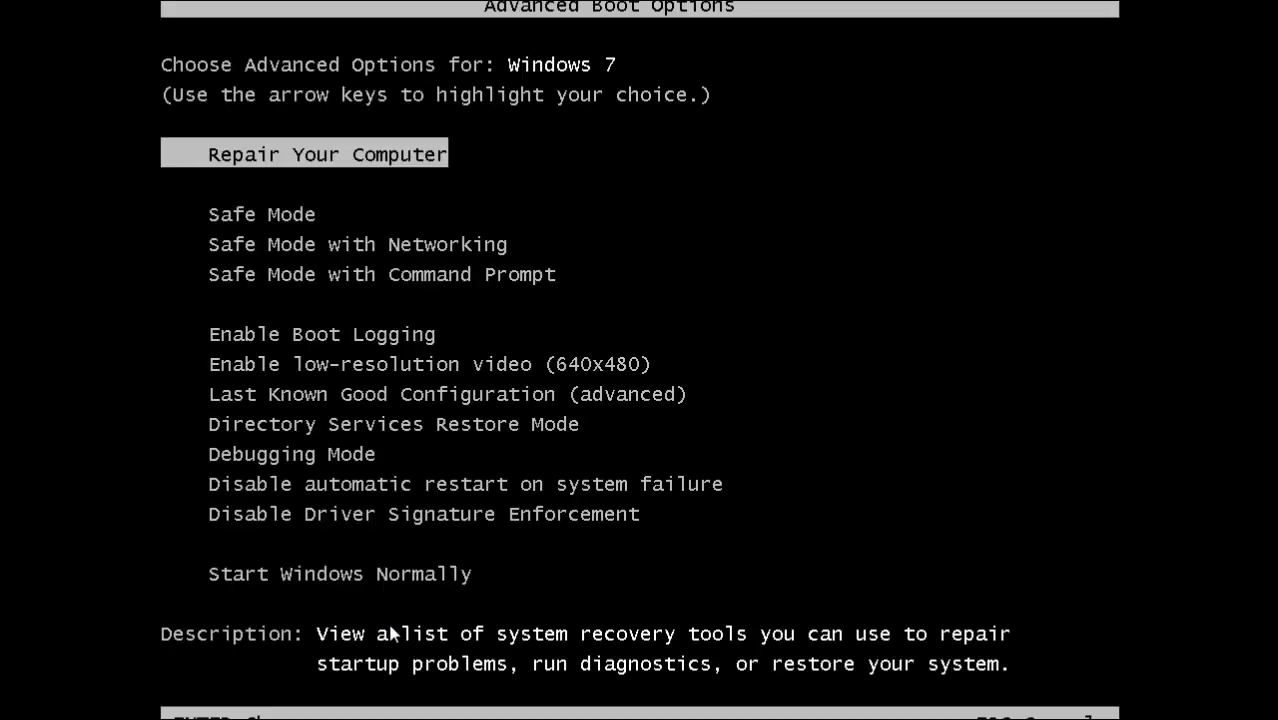
key(Down)
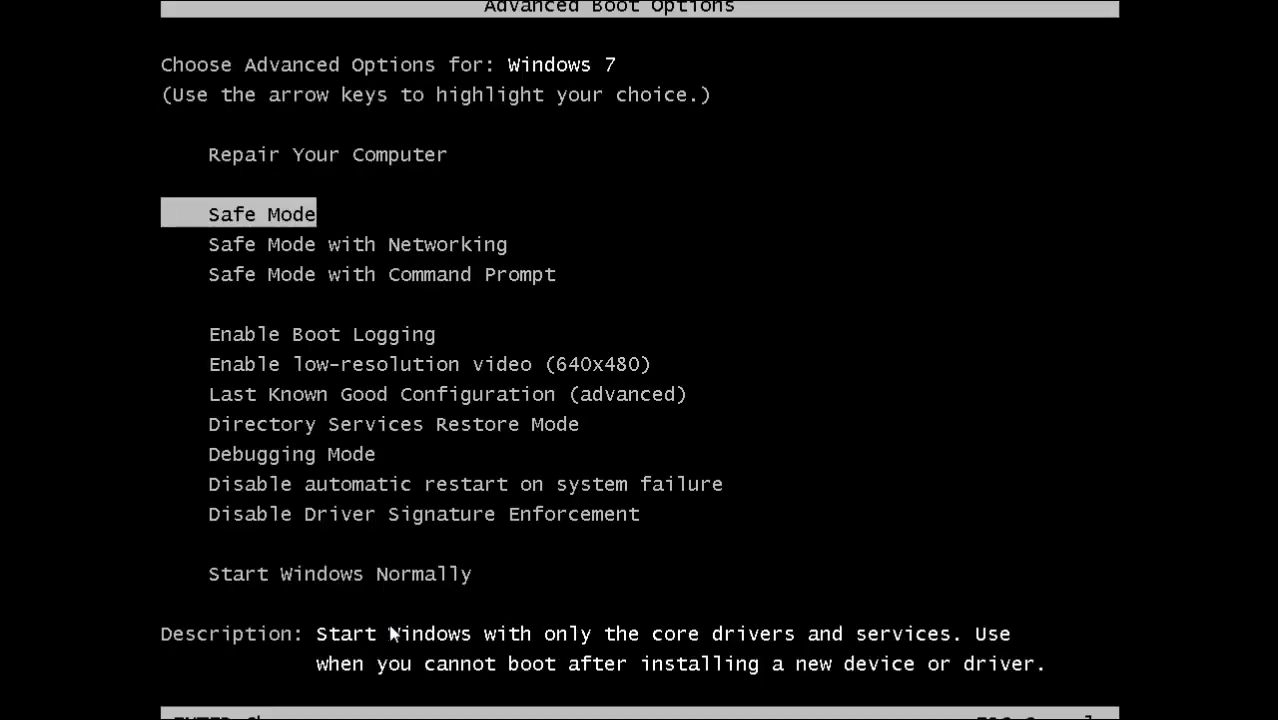
key(Return)
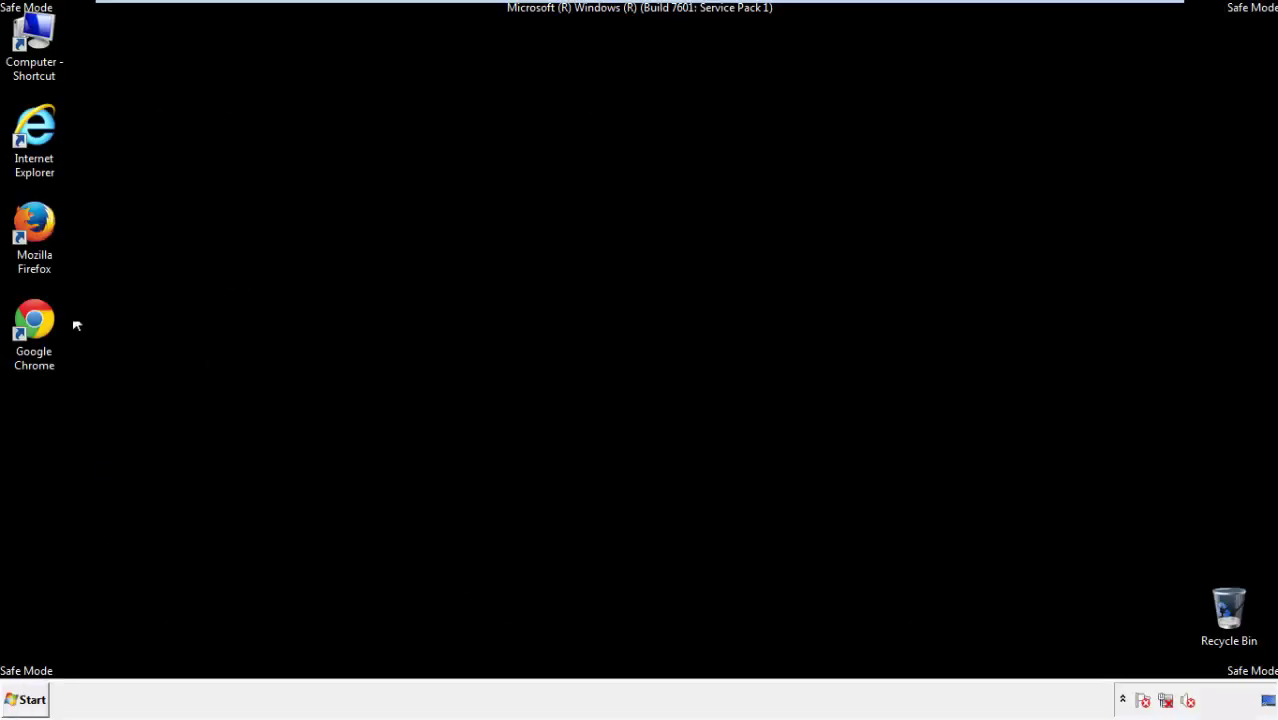
- Launch Firefox, decline the default-browser prompt, and make sure the menu bar is shown
double_click(44, 230)
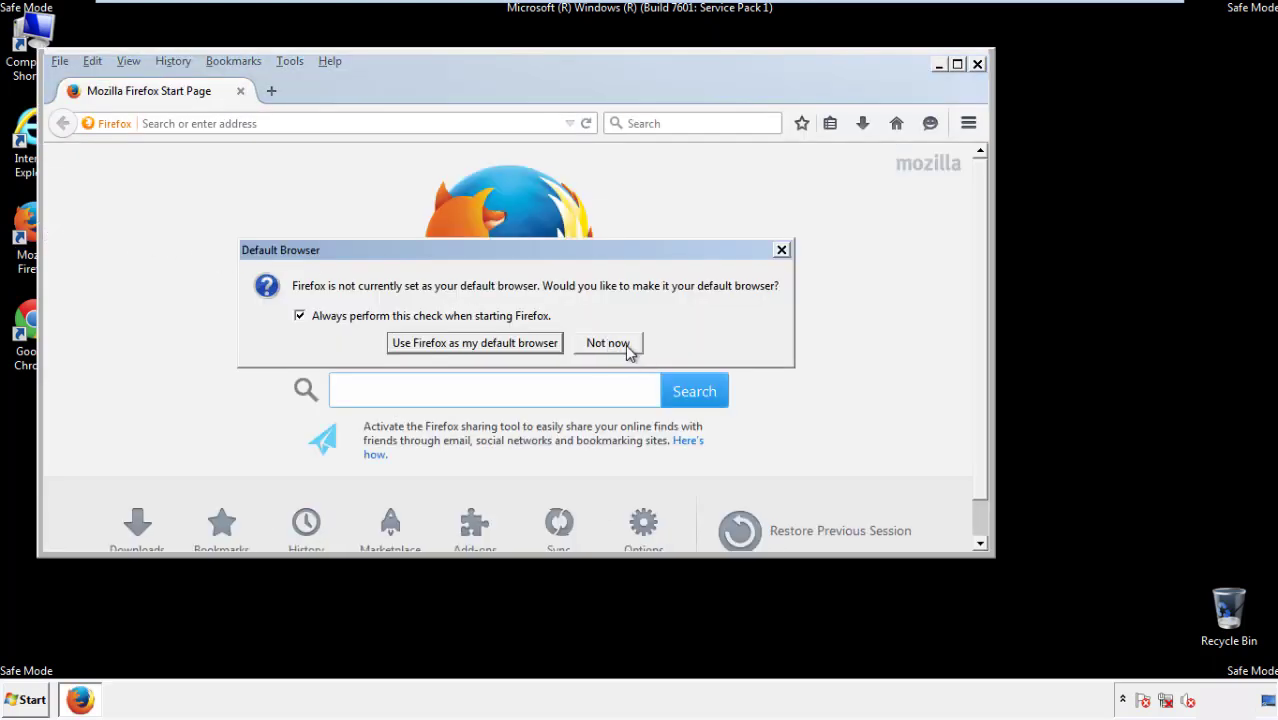
click(614, 343)
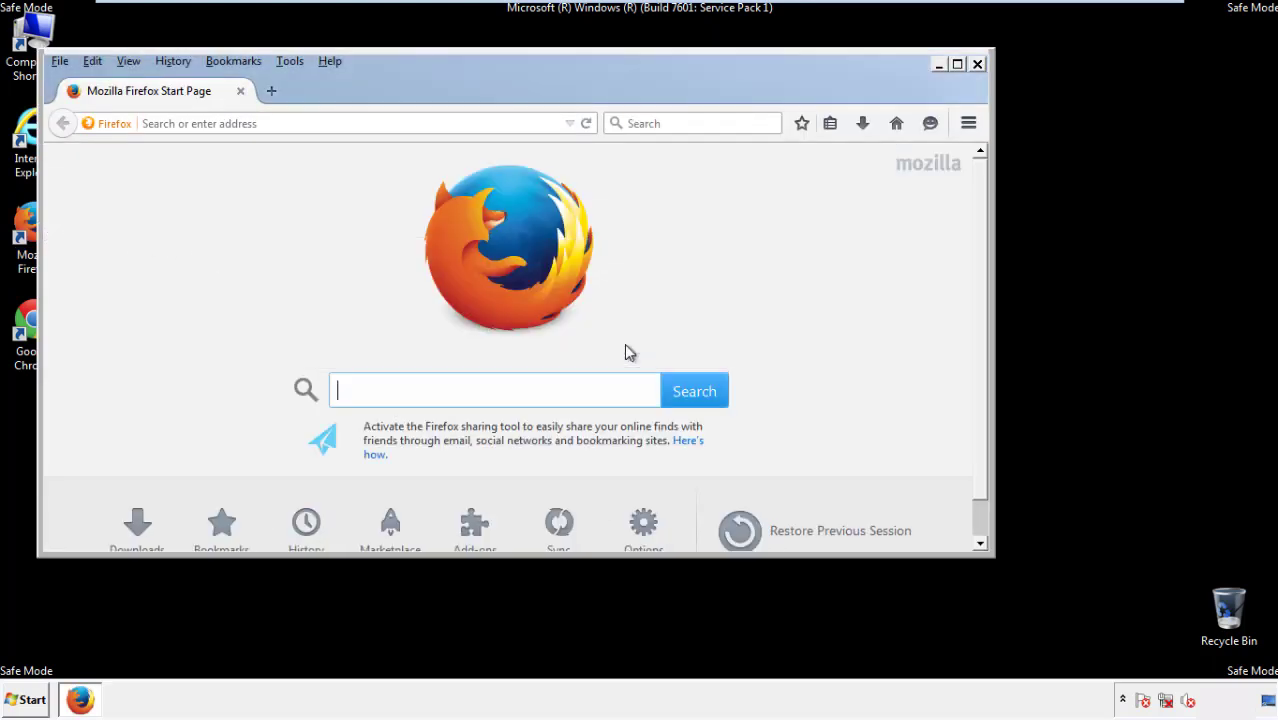
right_click(393, 88)
click(430, 152)
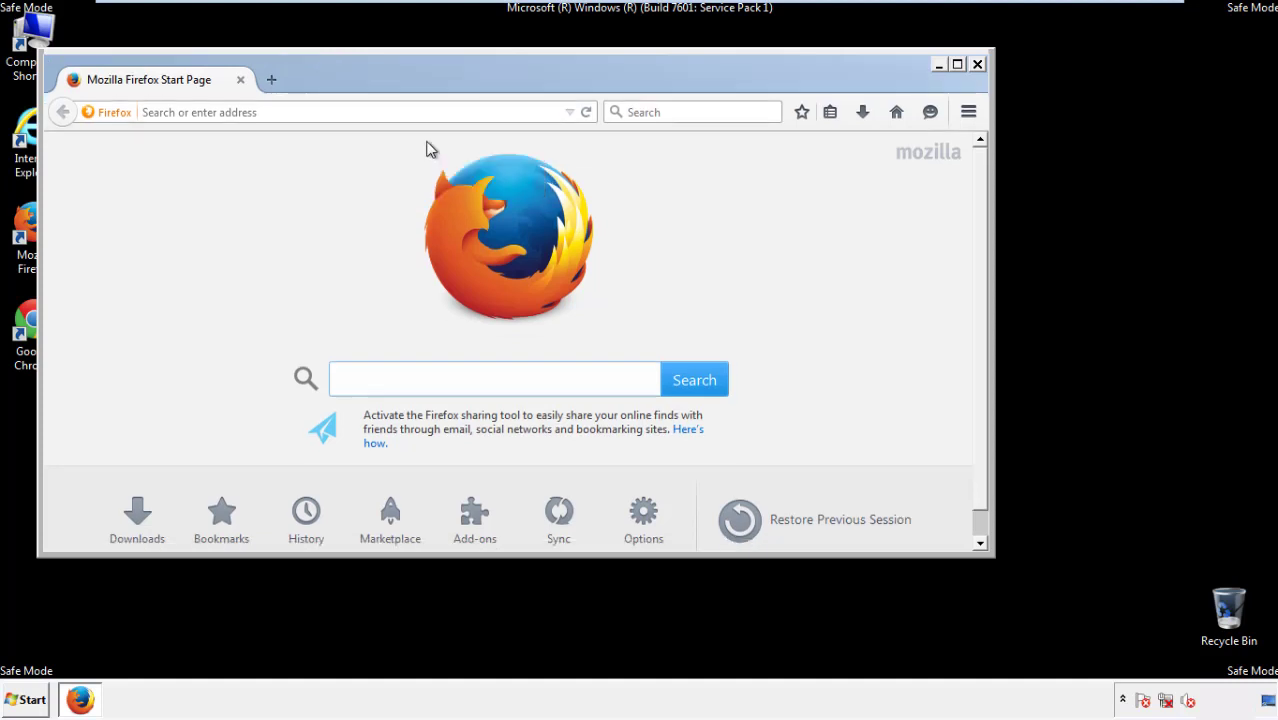
right_click(402, 82)
click(413, 151)
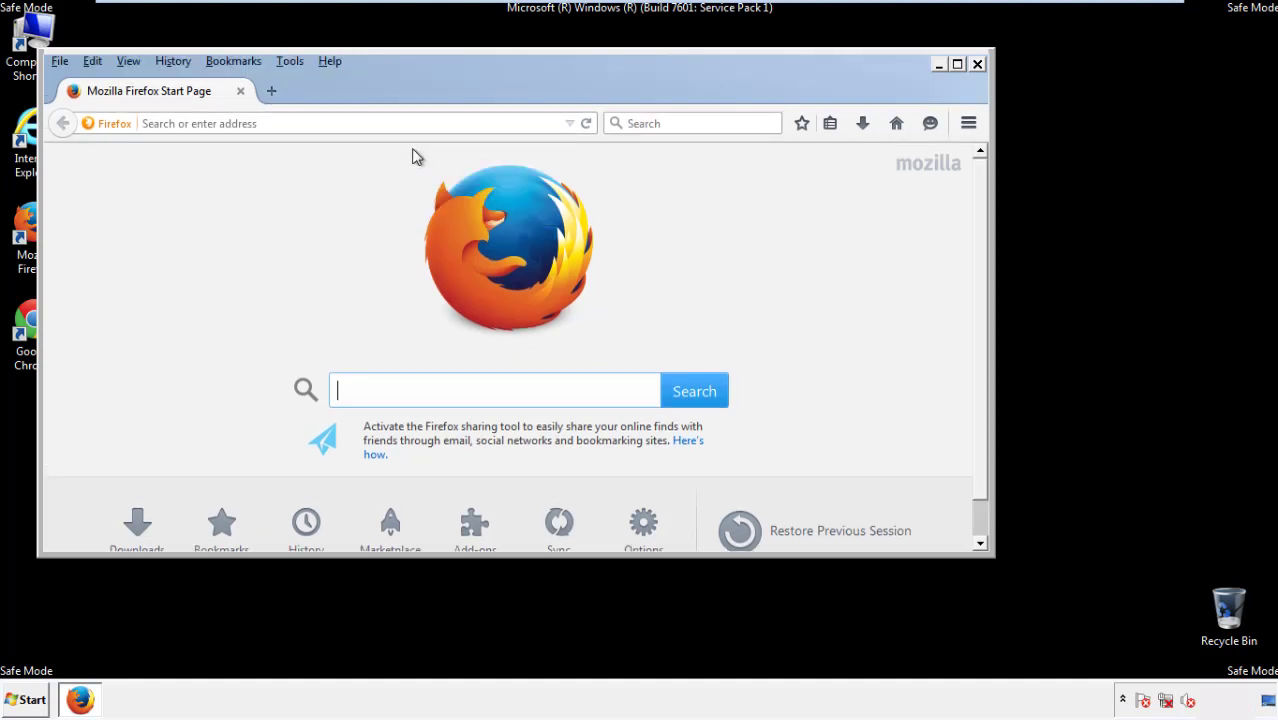
- Clear Firefox's recent history for time range Everything, keeping Offline Website Data and Site Preferences checked
click(172, 61)
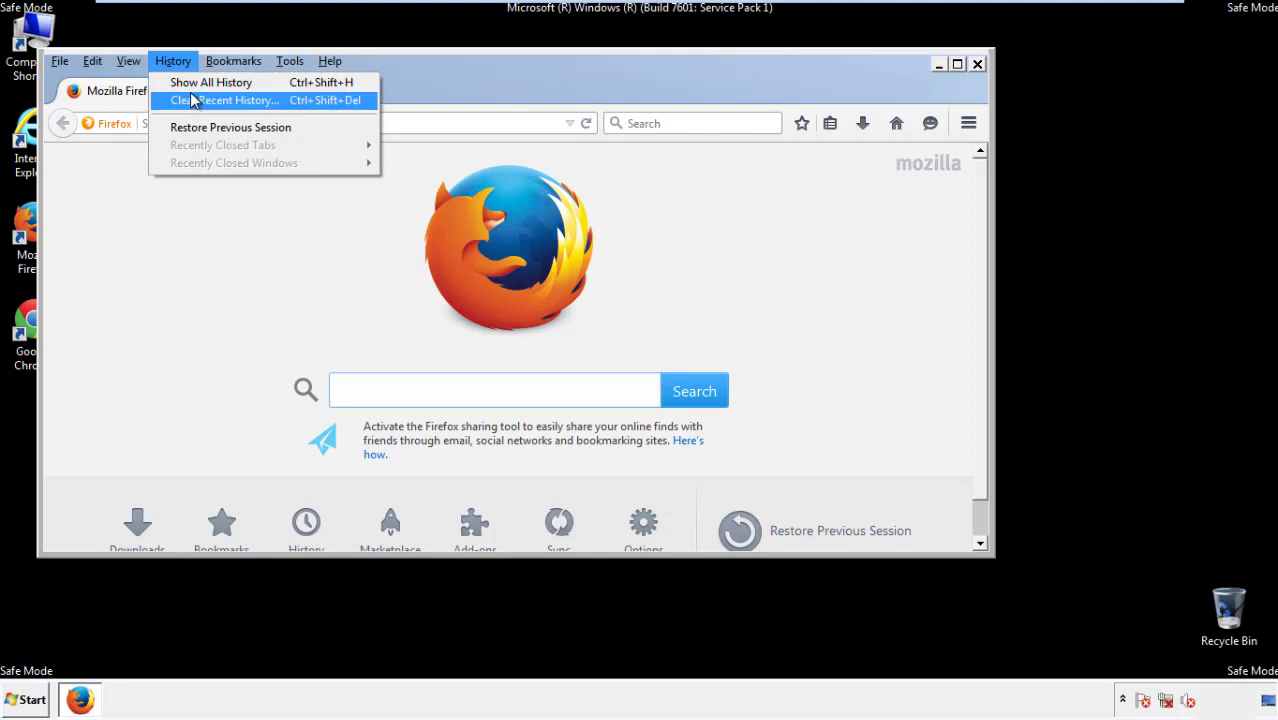
click(195, 100)
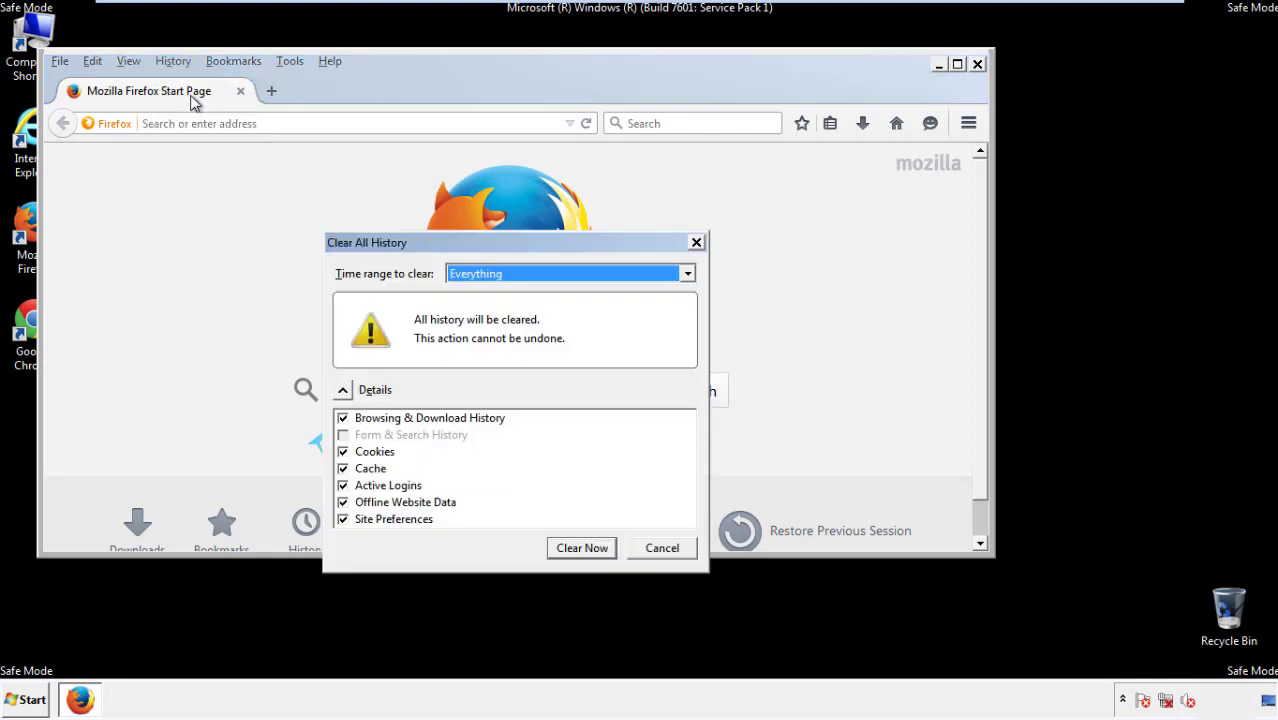
click(475, 274)
click(479, 375)
click(343, 502)
click(343, 502)
click(343, 522)
click(343, 522)
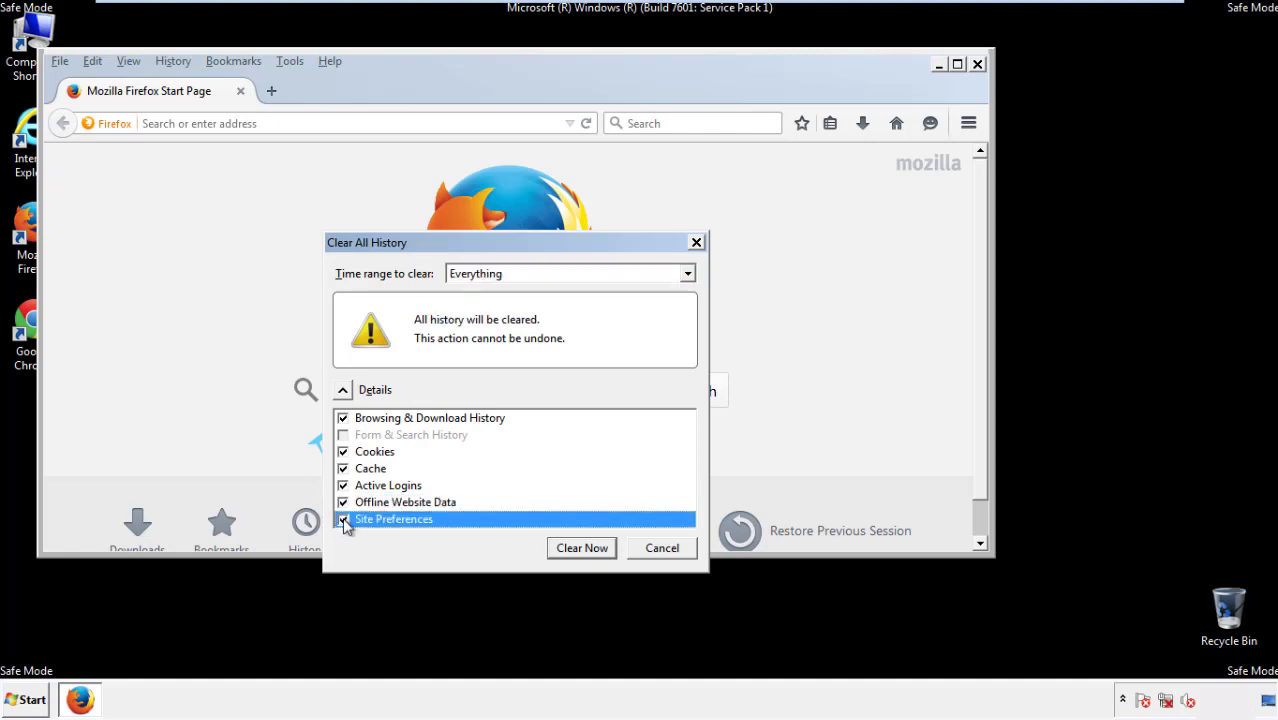
click(580, 548)
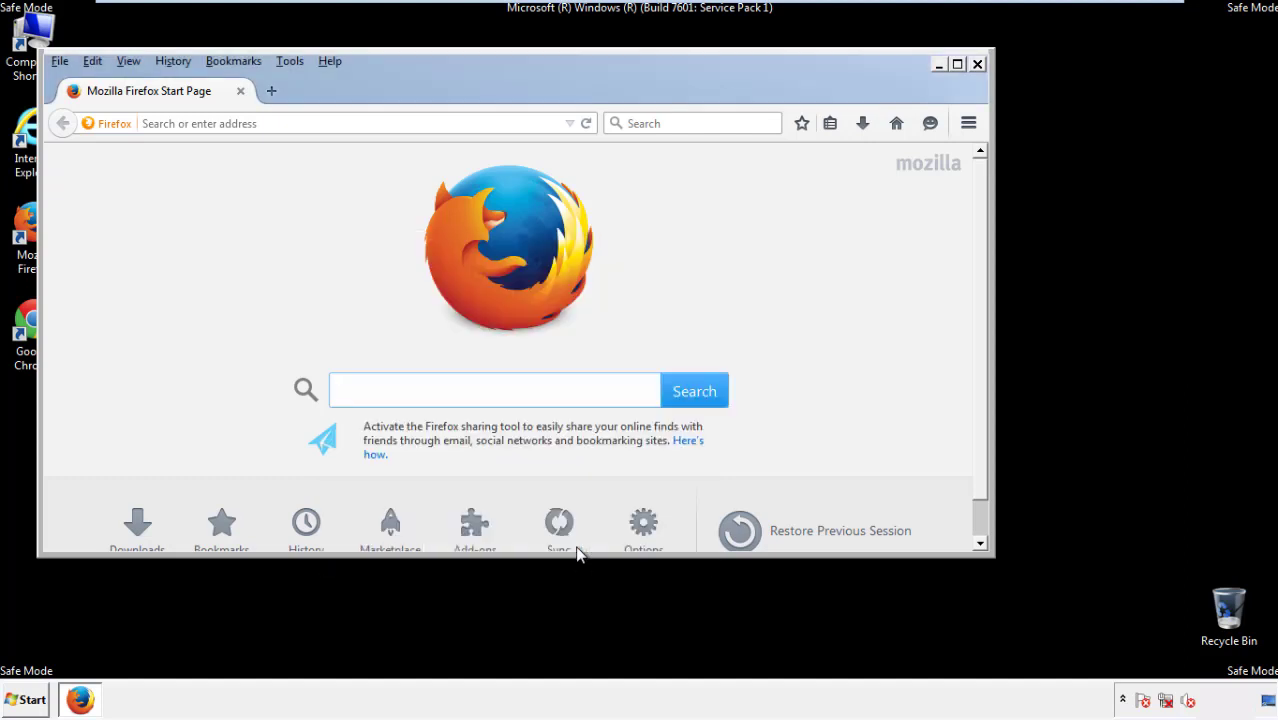
- Refresh Firefox from Troubleshooting Information and decline the default-browser prompt afterwards
click(329, 61)
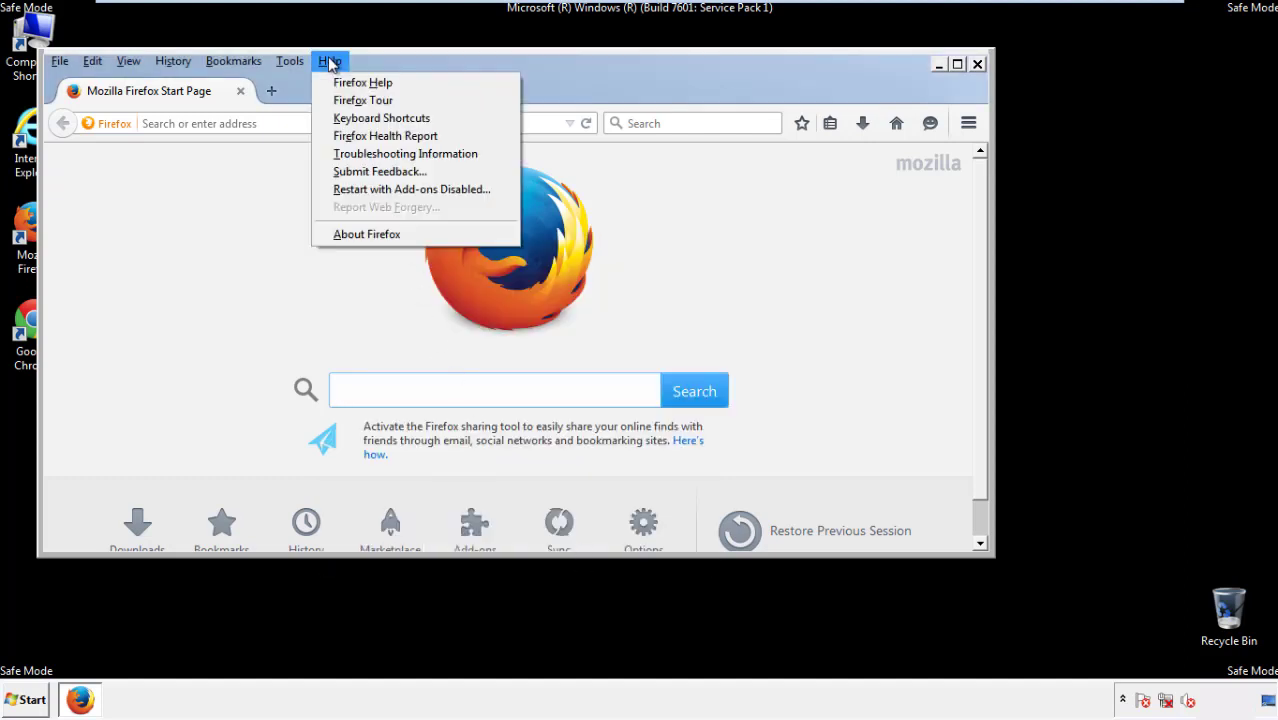
click(370, 153)
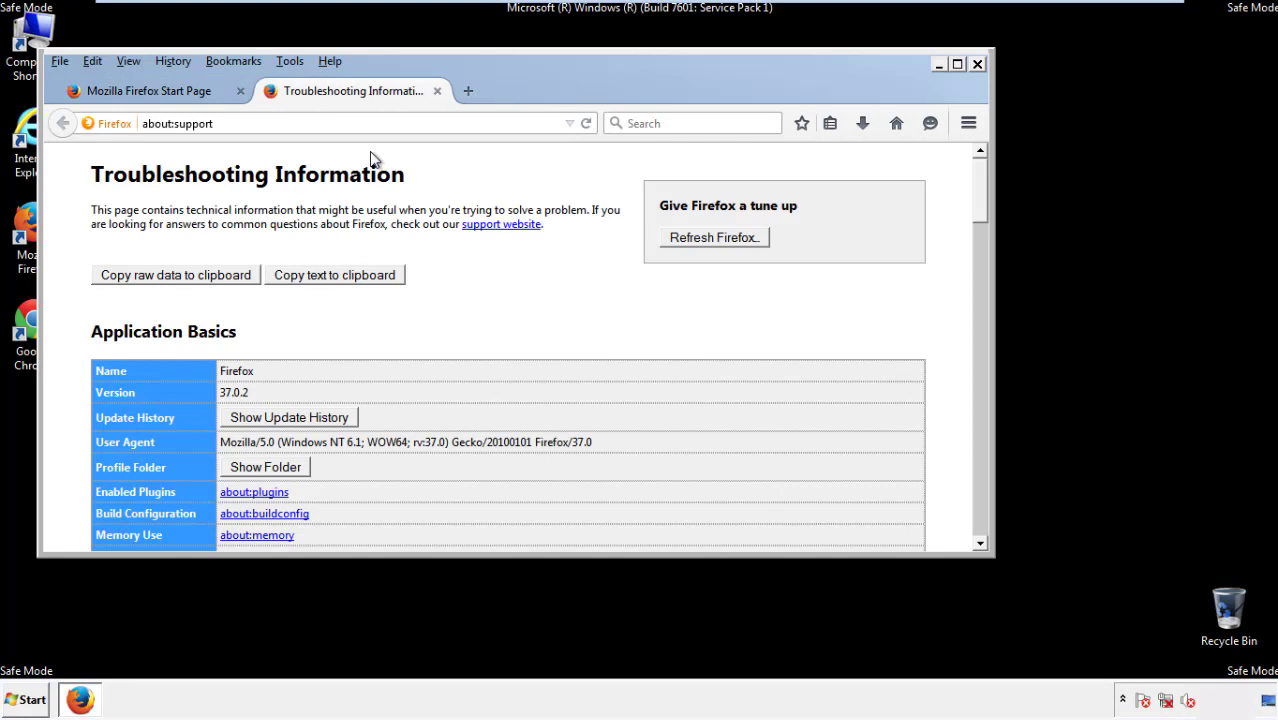
click(741, 243)
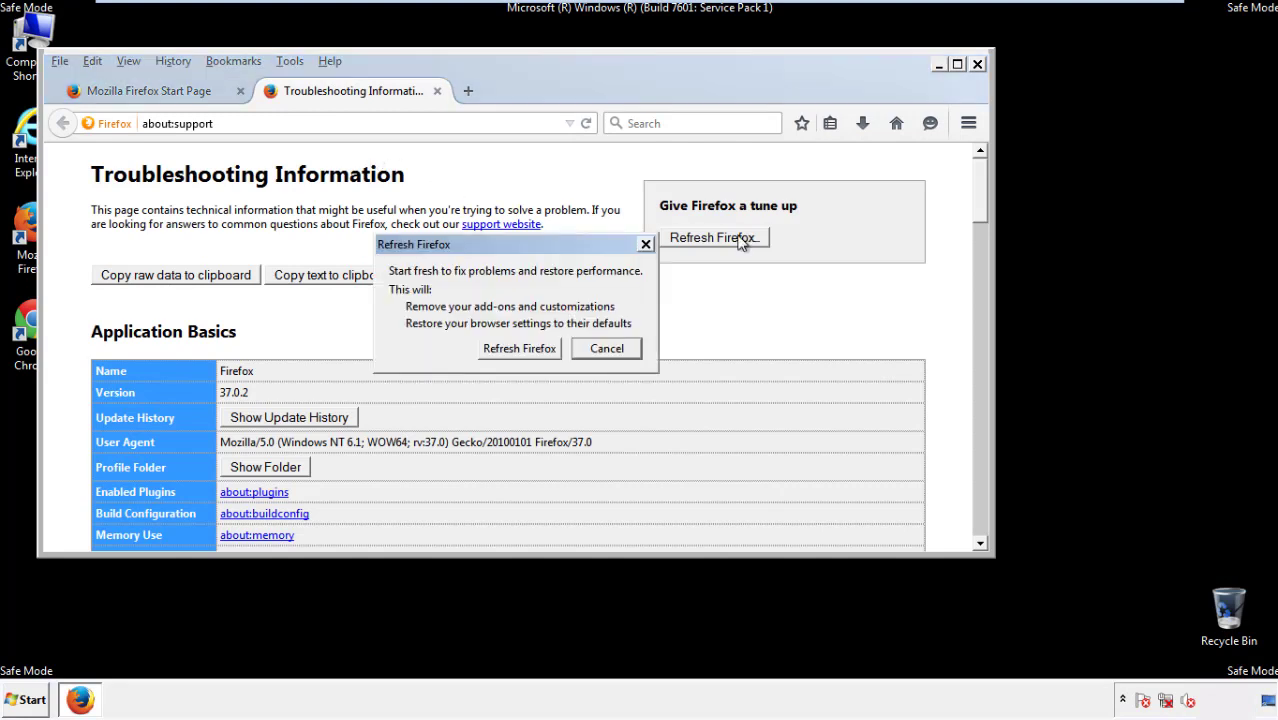
click(519, 348)
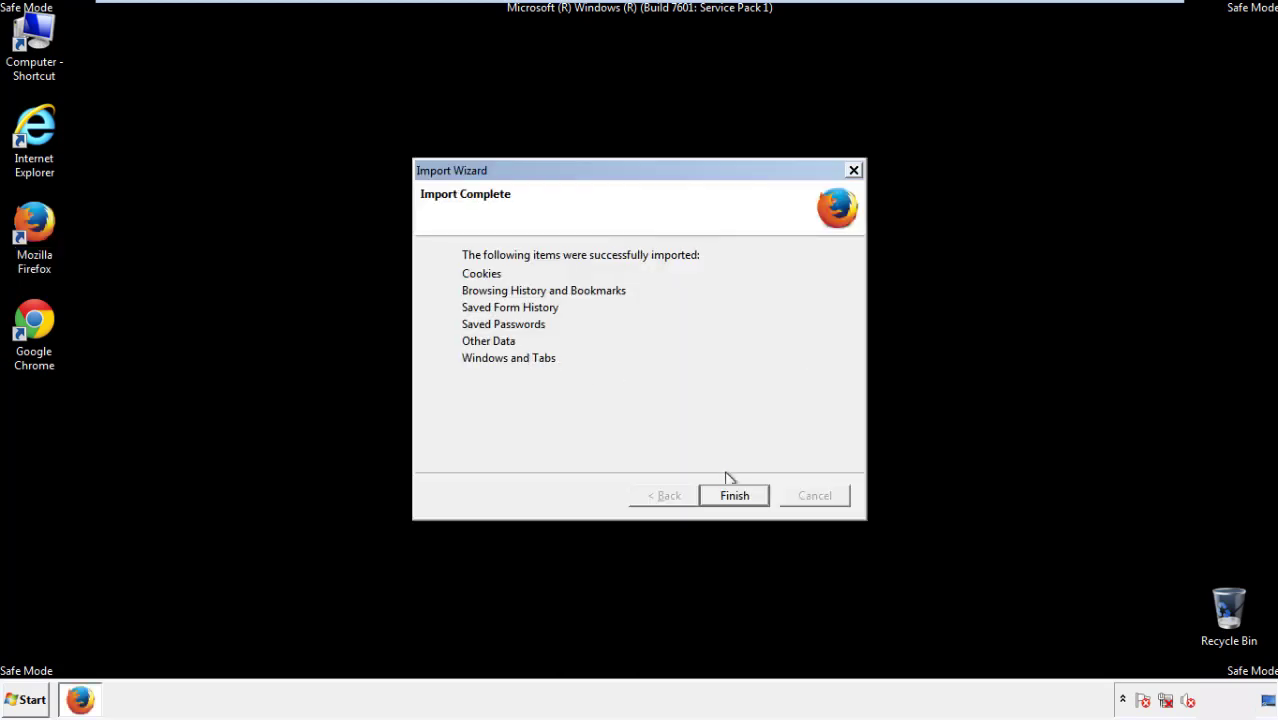
click(735, 497)
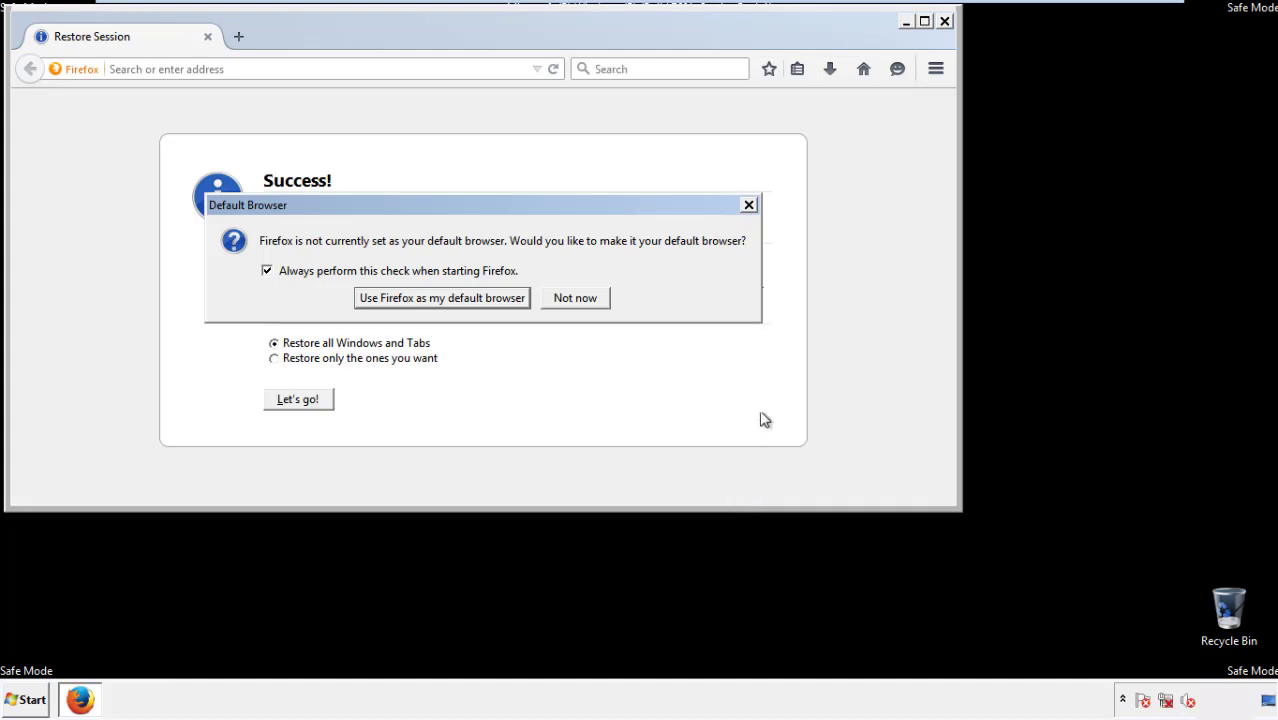
click(576, 300)
- Close Firefox and launch Google Chrome from its desktop shortcut
click(944, 21)
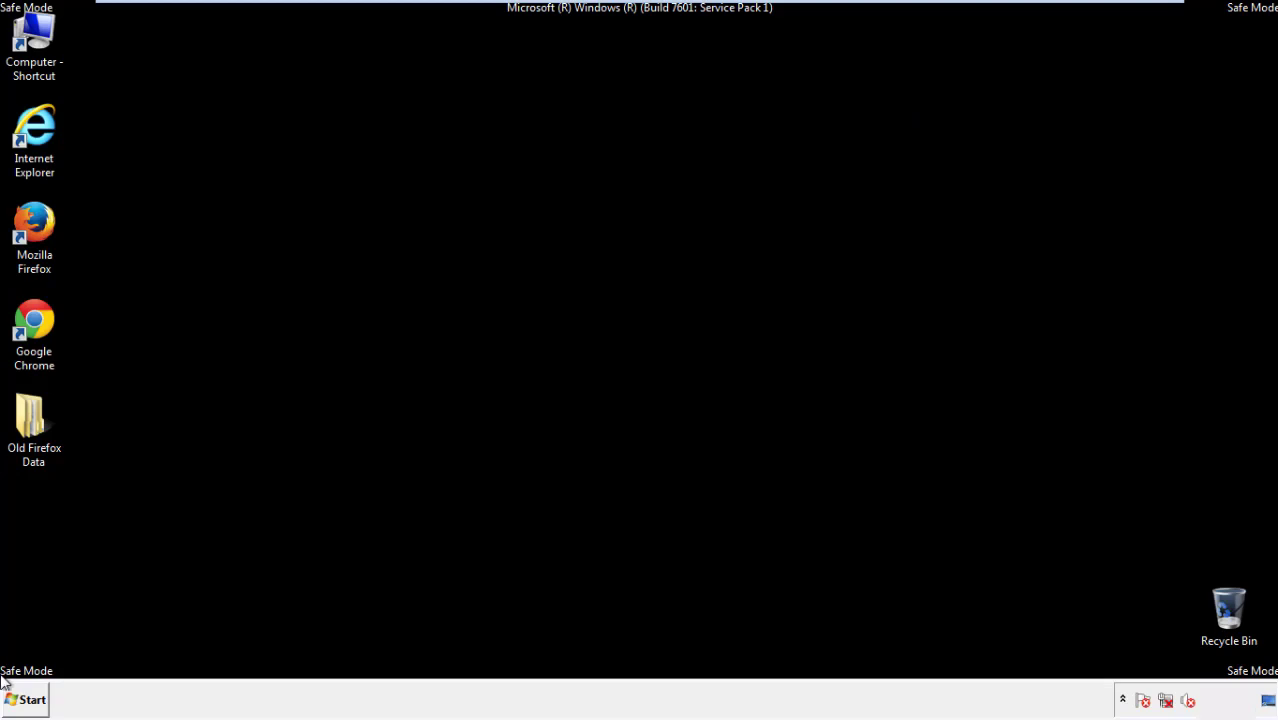
click(30, 318)
double_click(30, 318)
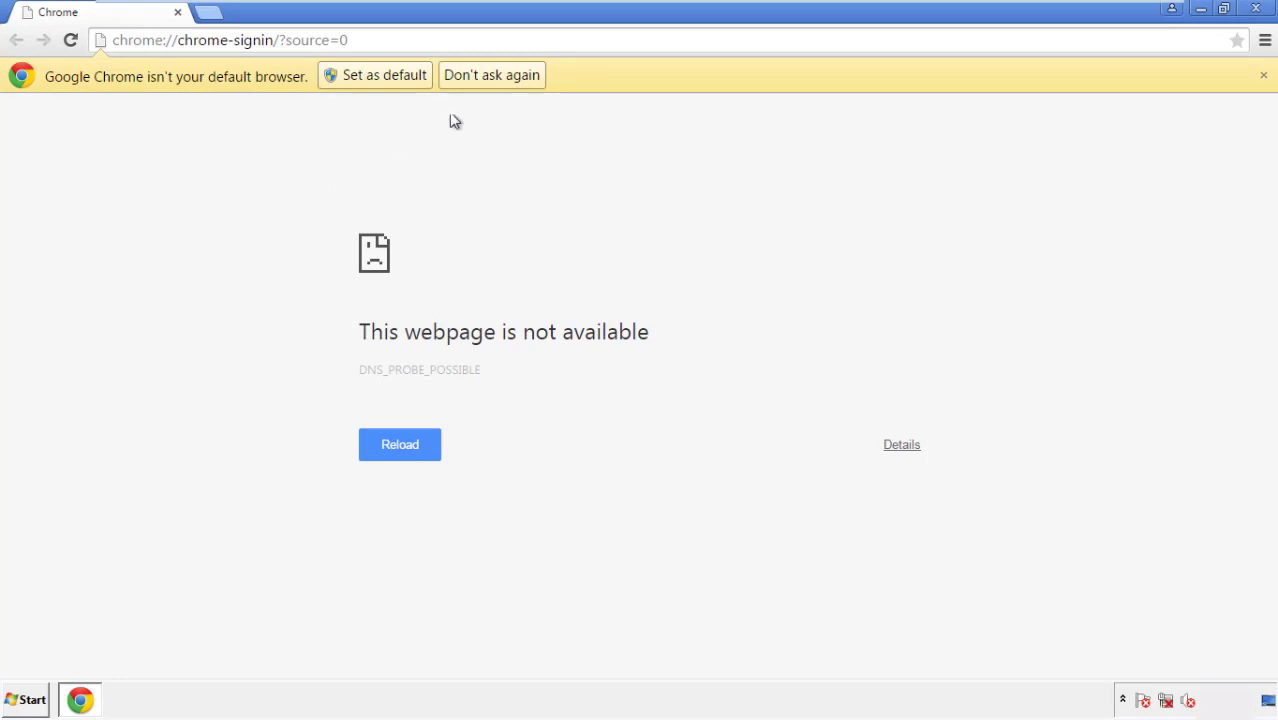
- Choose 'Don't ask again' on Chrome's default-browser infobar and open History from Settings
click(492, 76)
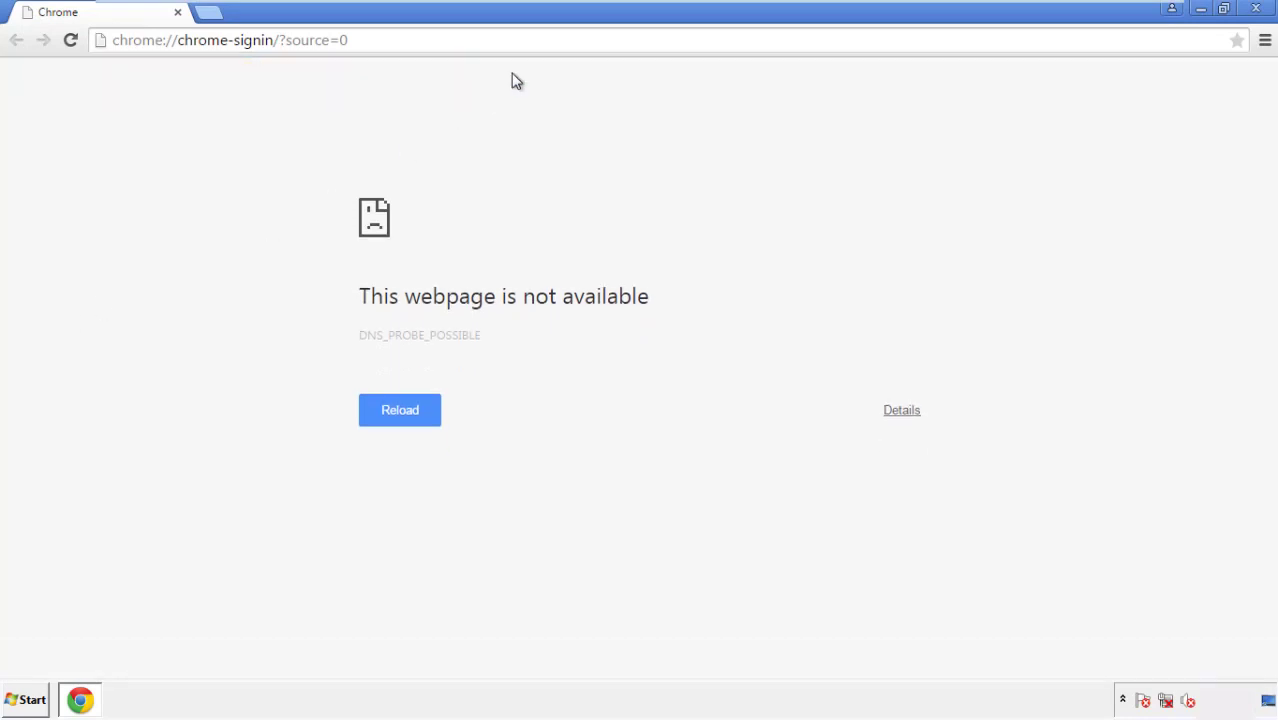
click(1265, 42)
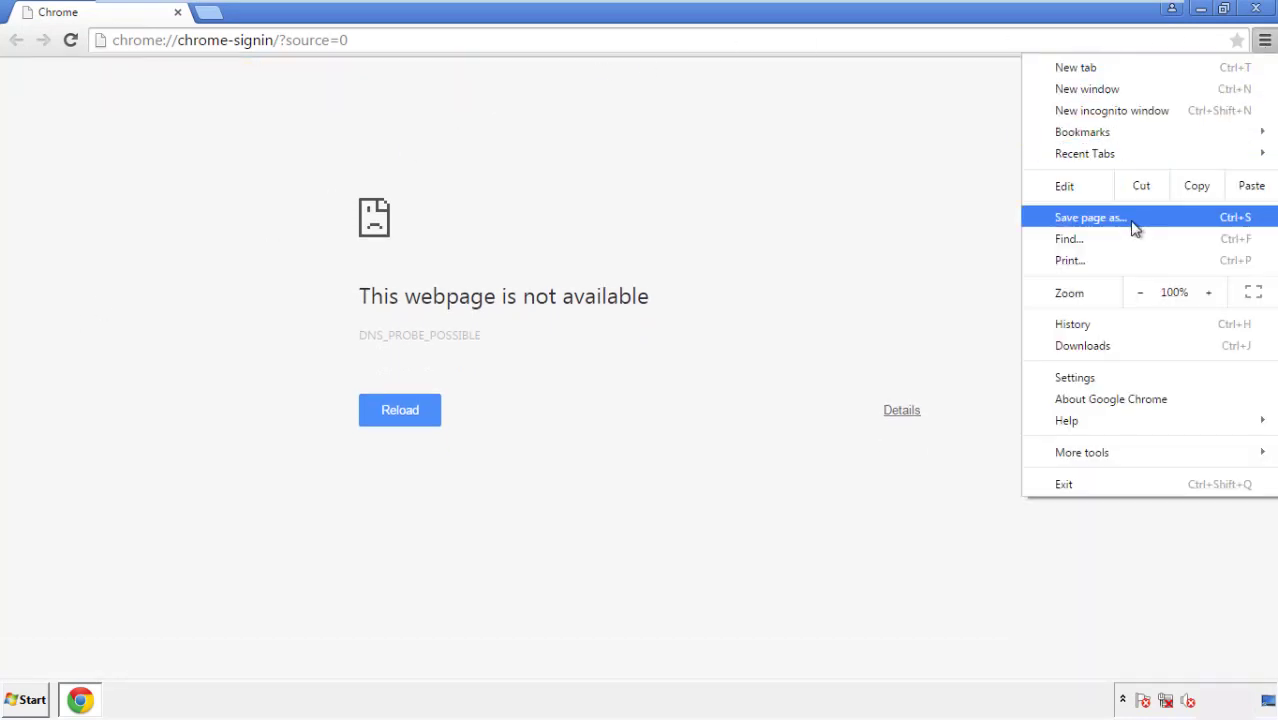
click(1081, 378)
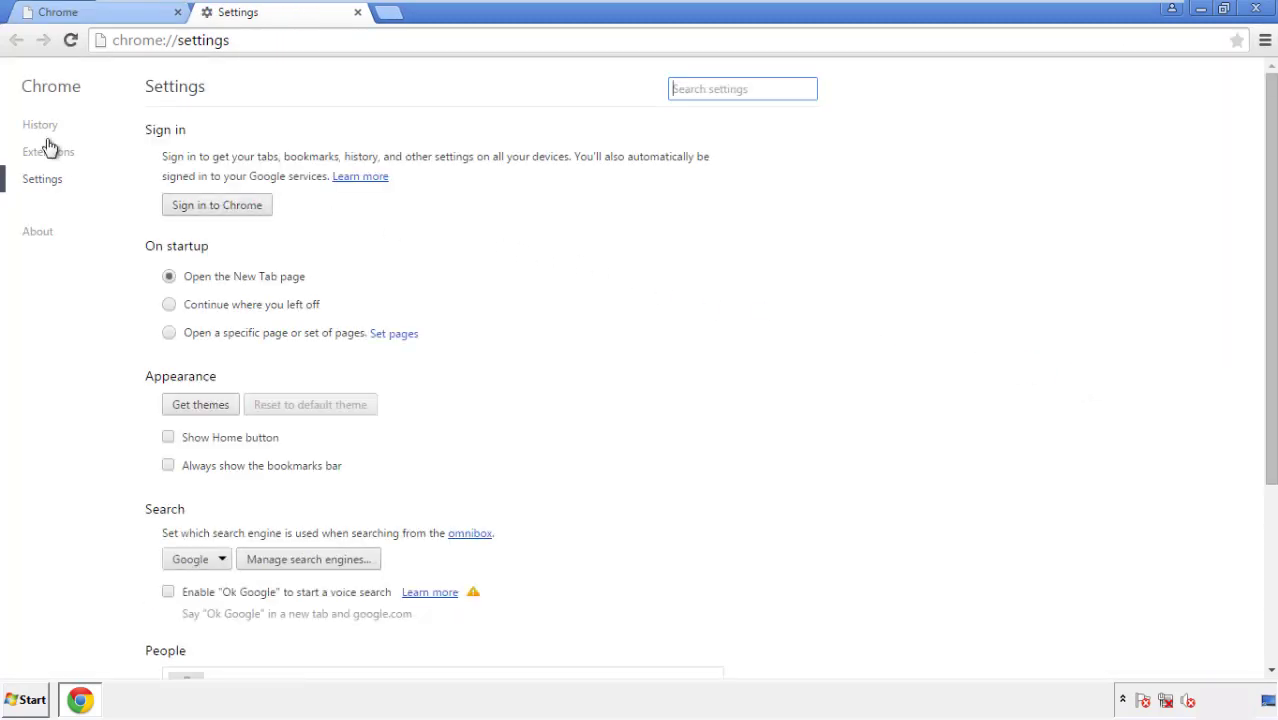
click(47, 131)
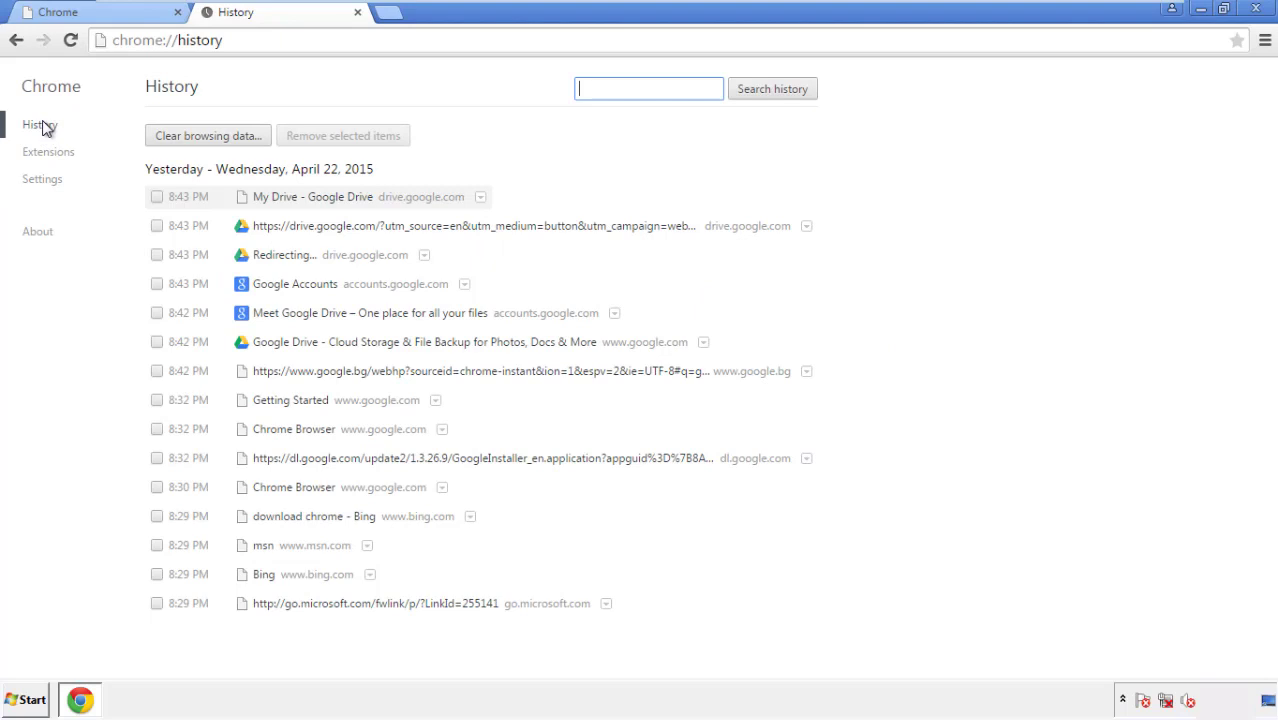
- Clear Chrome browsing data from the beginning of time, including Autofill form data
click(192, 139)
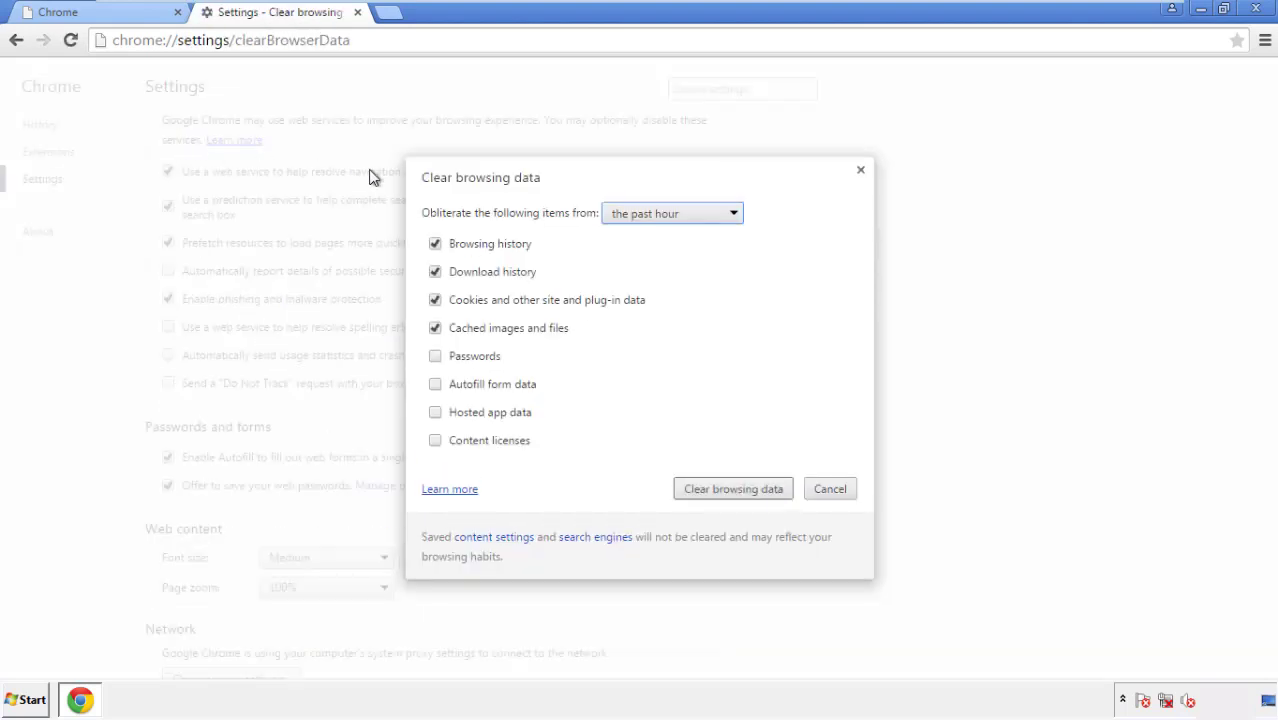
click(643, 216)
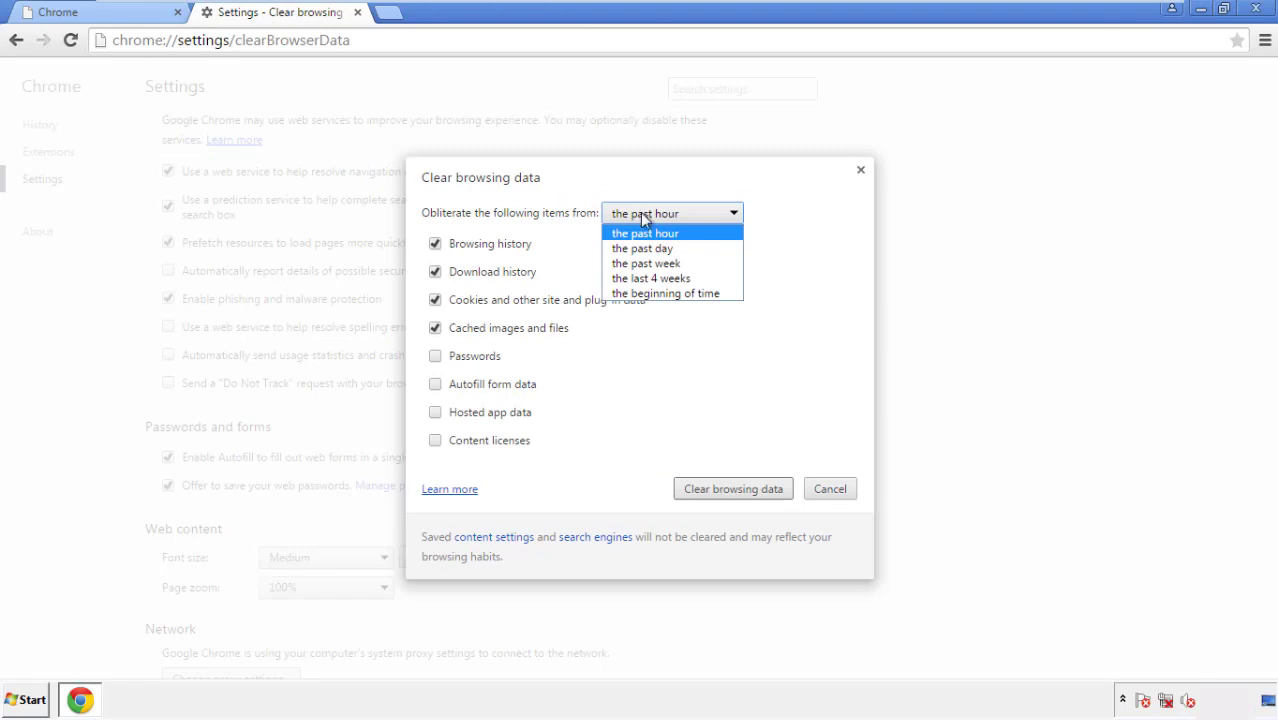
click(640, 296)
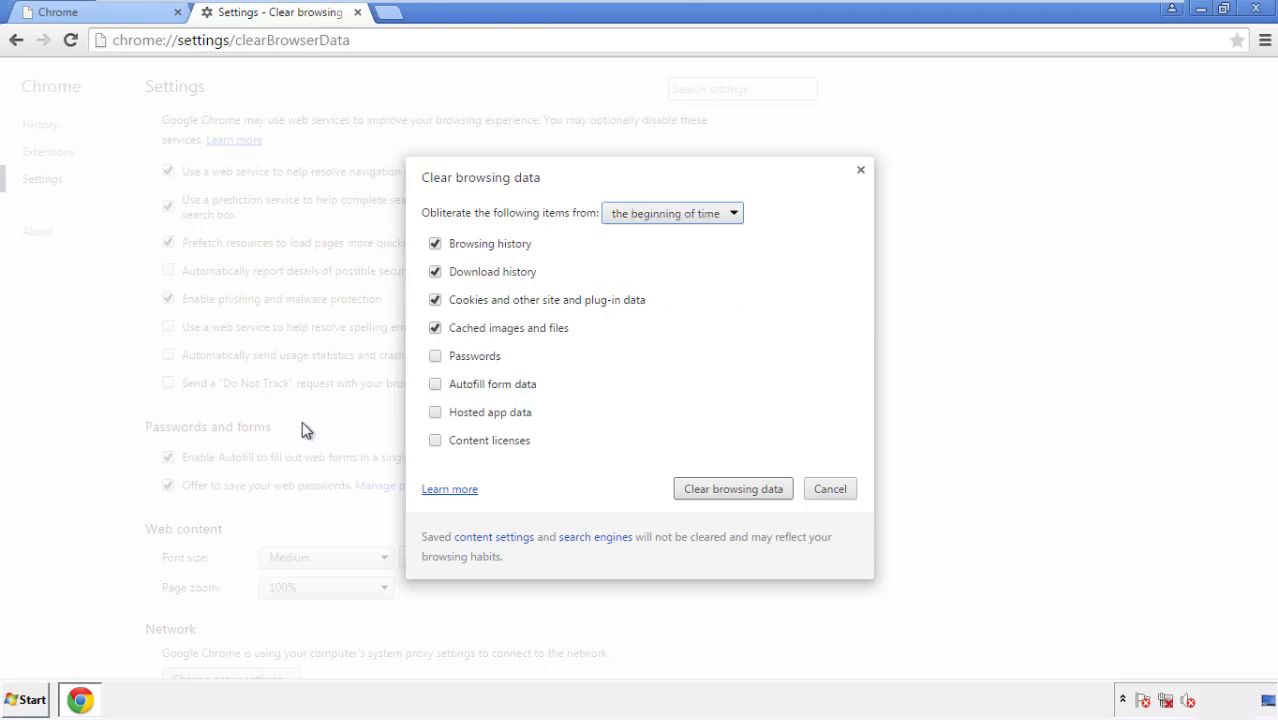
click(444, 389)
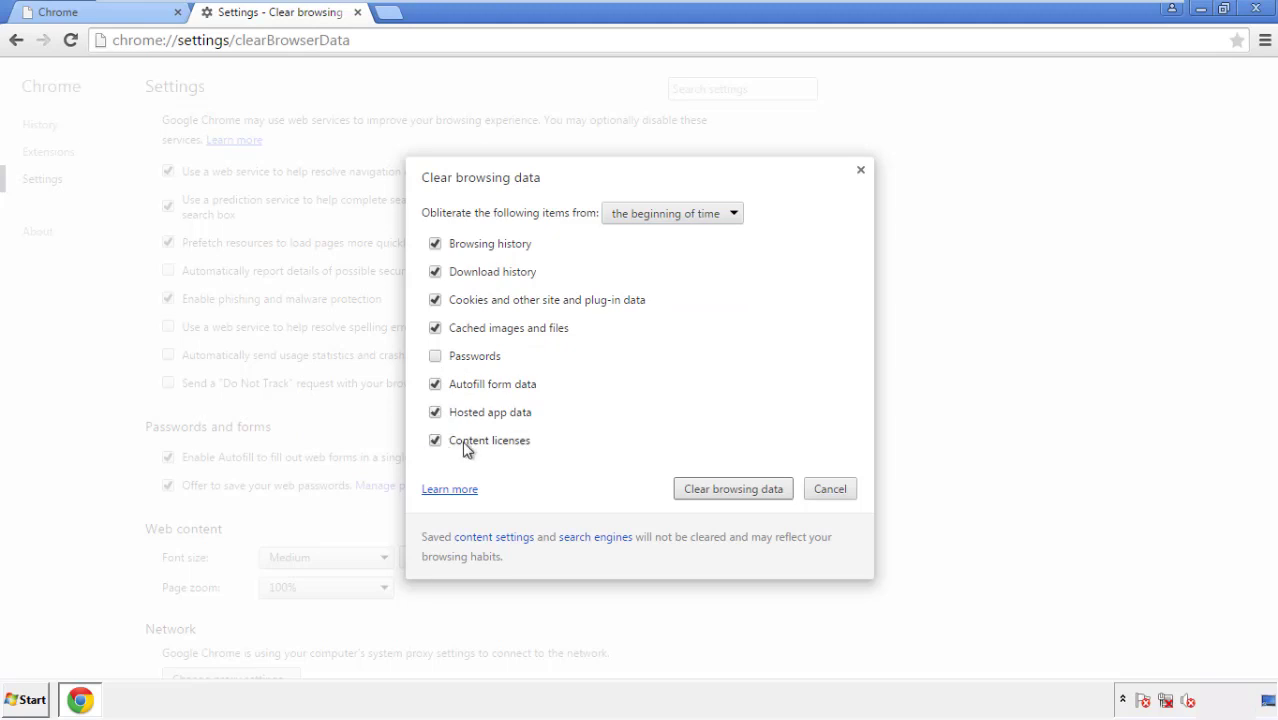
click(716, 492)
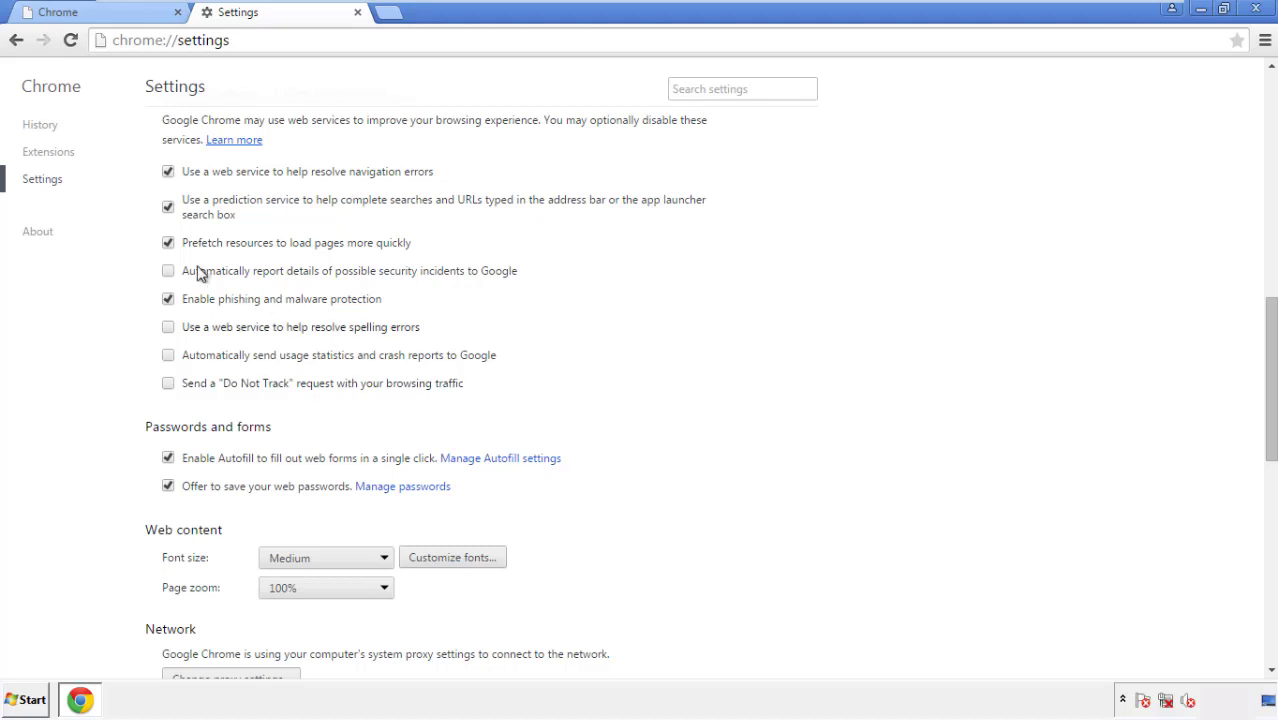
- Reset Chrome settings to their original defaults via Reset settings, then close Chrome
drag(1270, 318, 1266, 537)
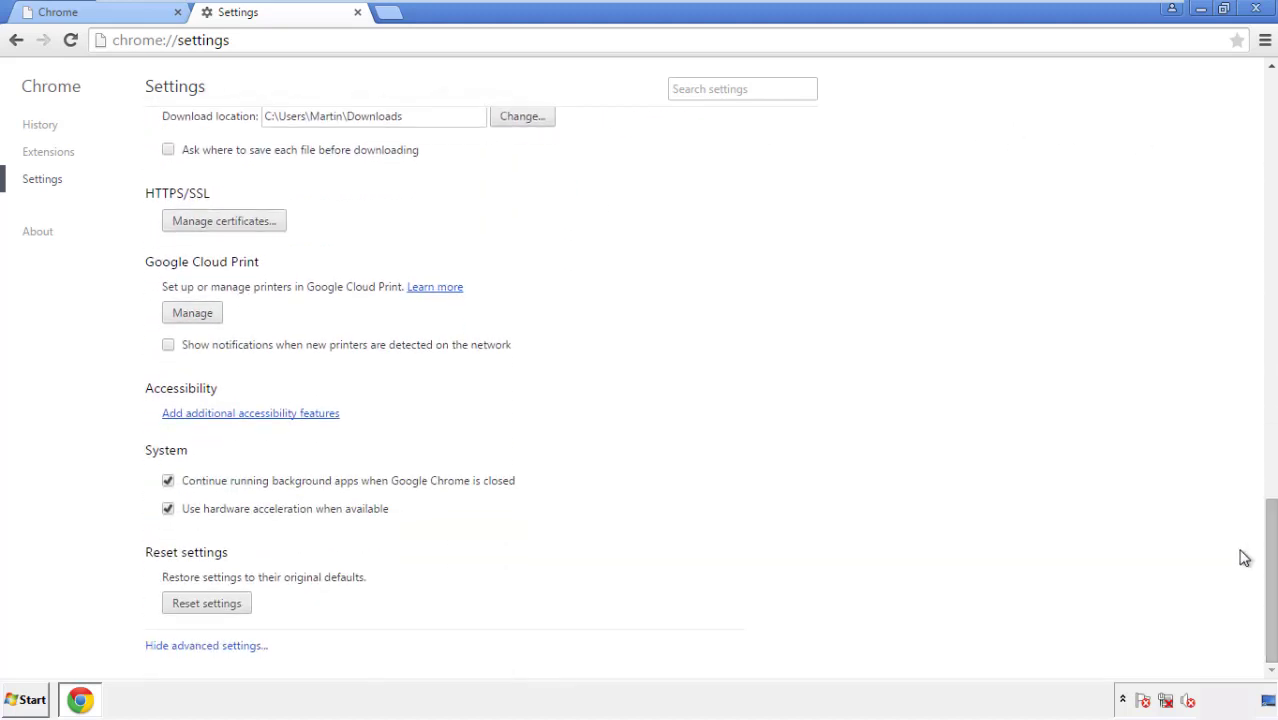
click(240, 612)
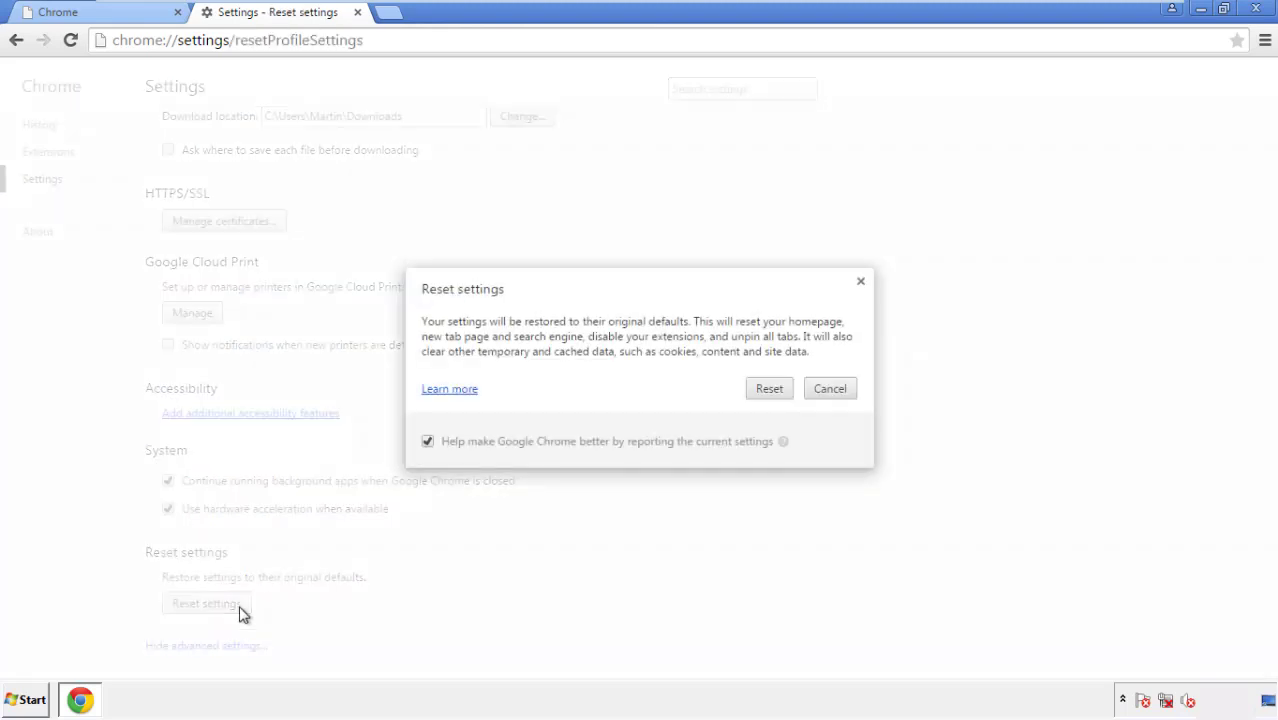
click(770, 389)
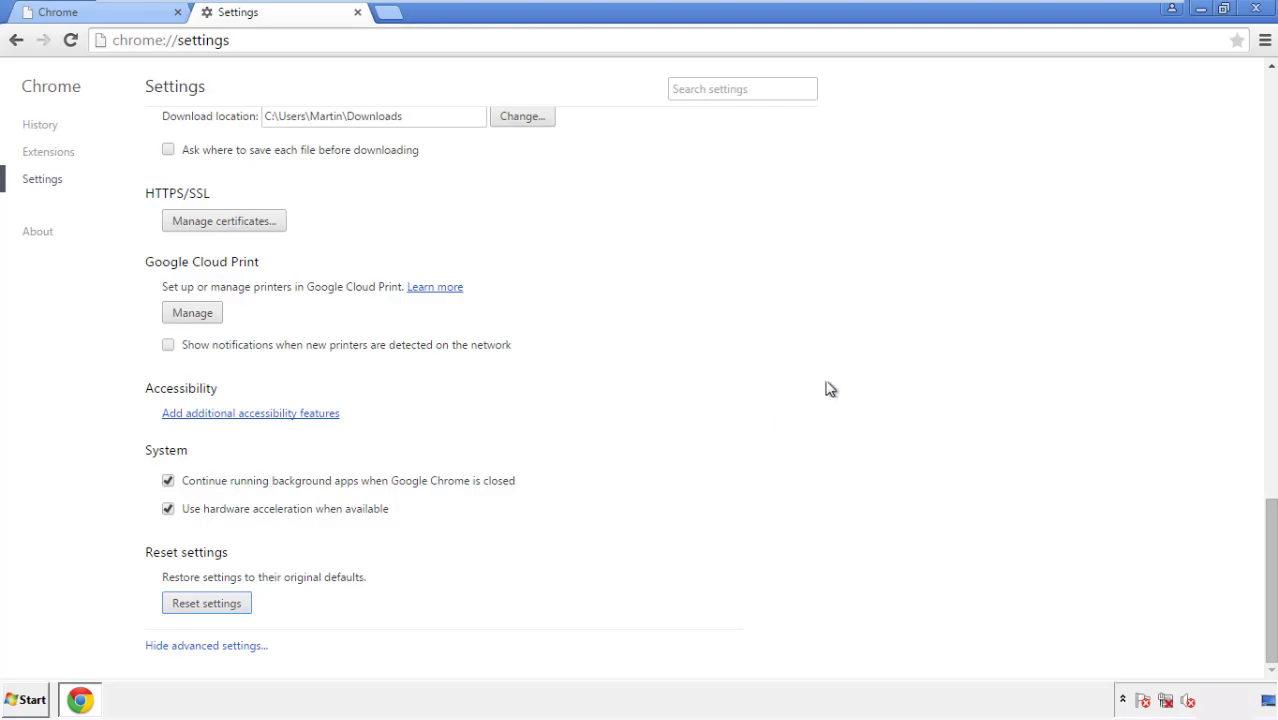
click(1256, 8)
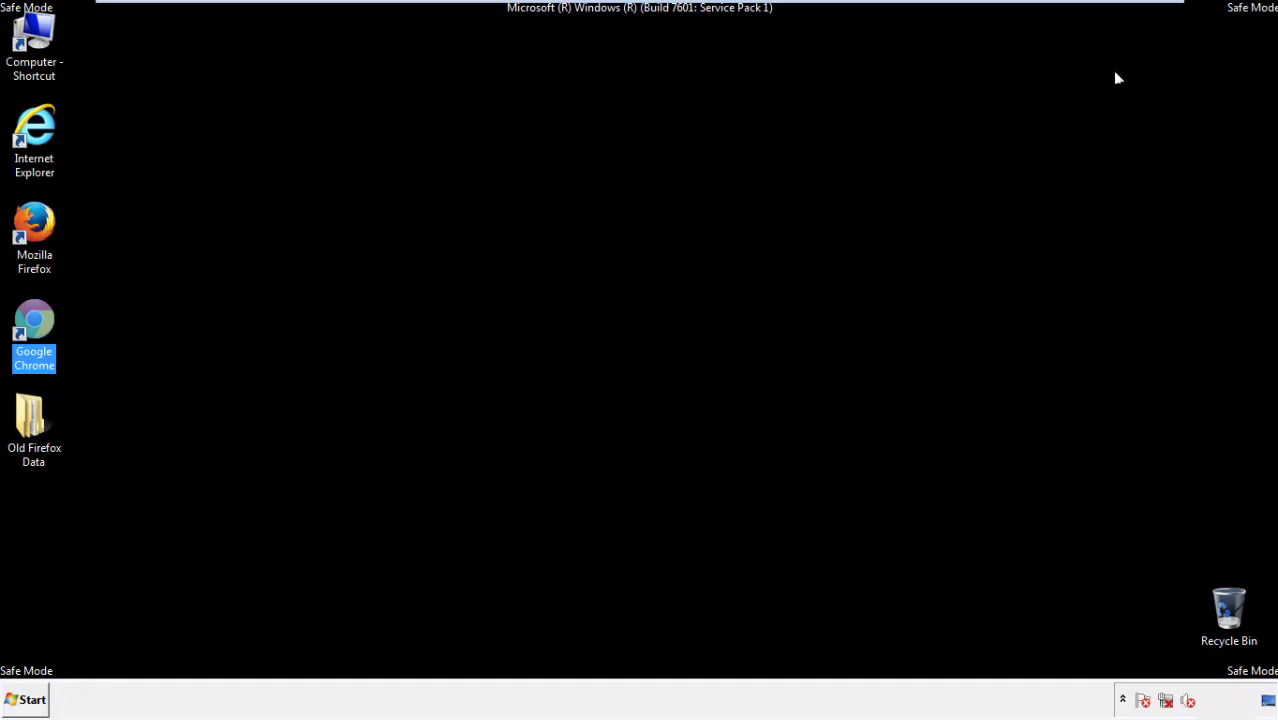
- Deselect the Chrome shortcut and launch Mozilla Firefox from its desktop icon
click(689, 323)
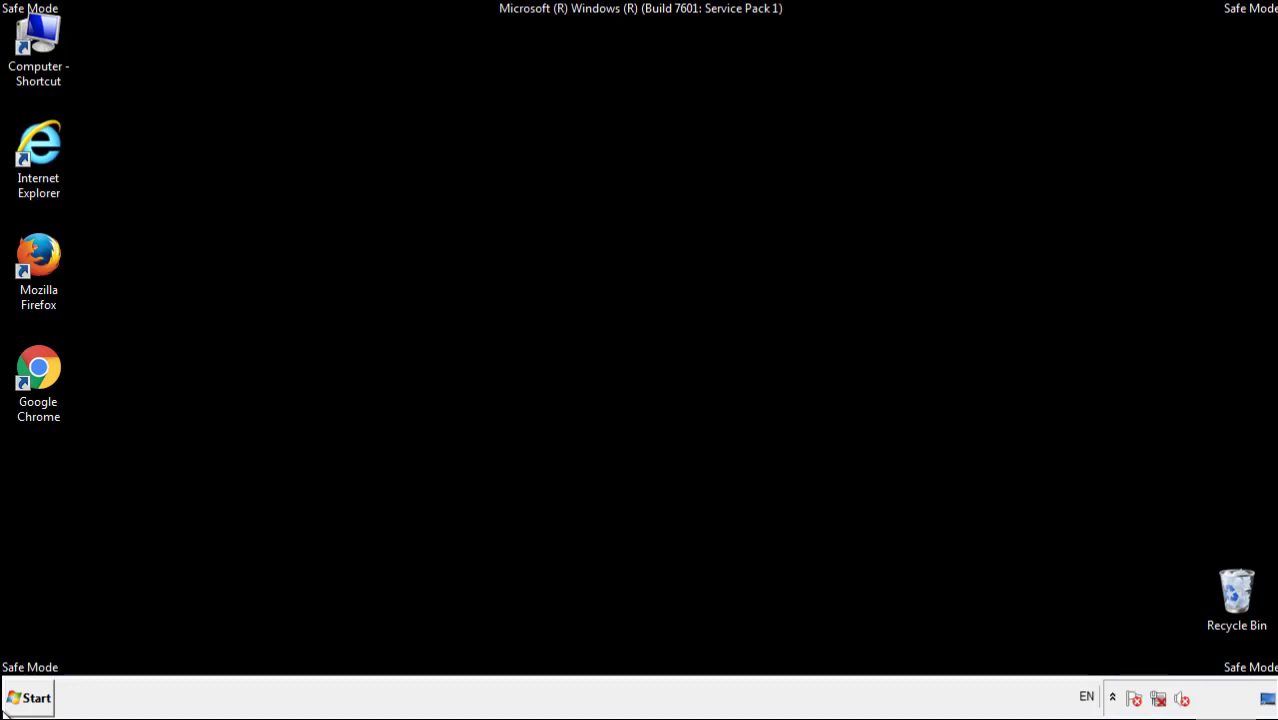
double_click(49, 248)
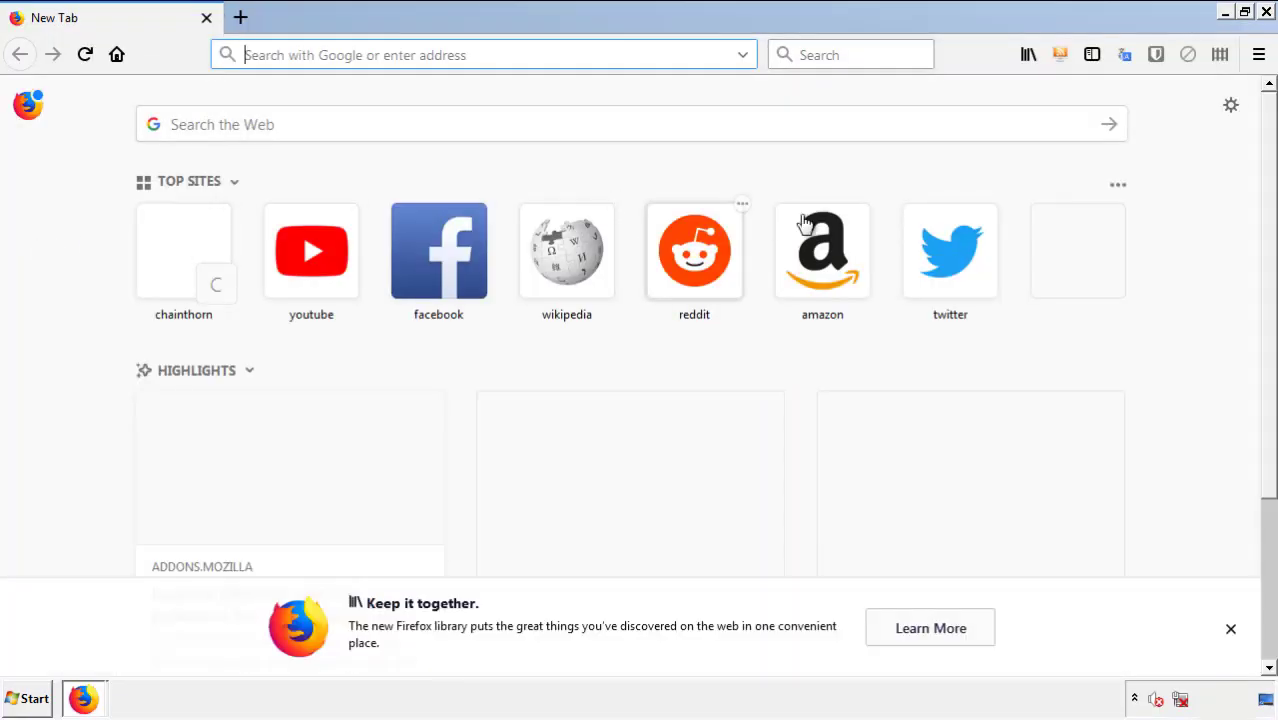
- Remove the Search Mine extension in Firefox's Add-ons manager, then close Firefox
click(1258, 54)
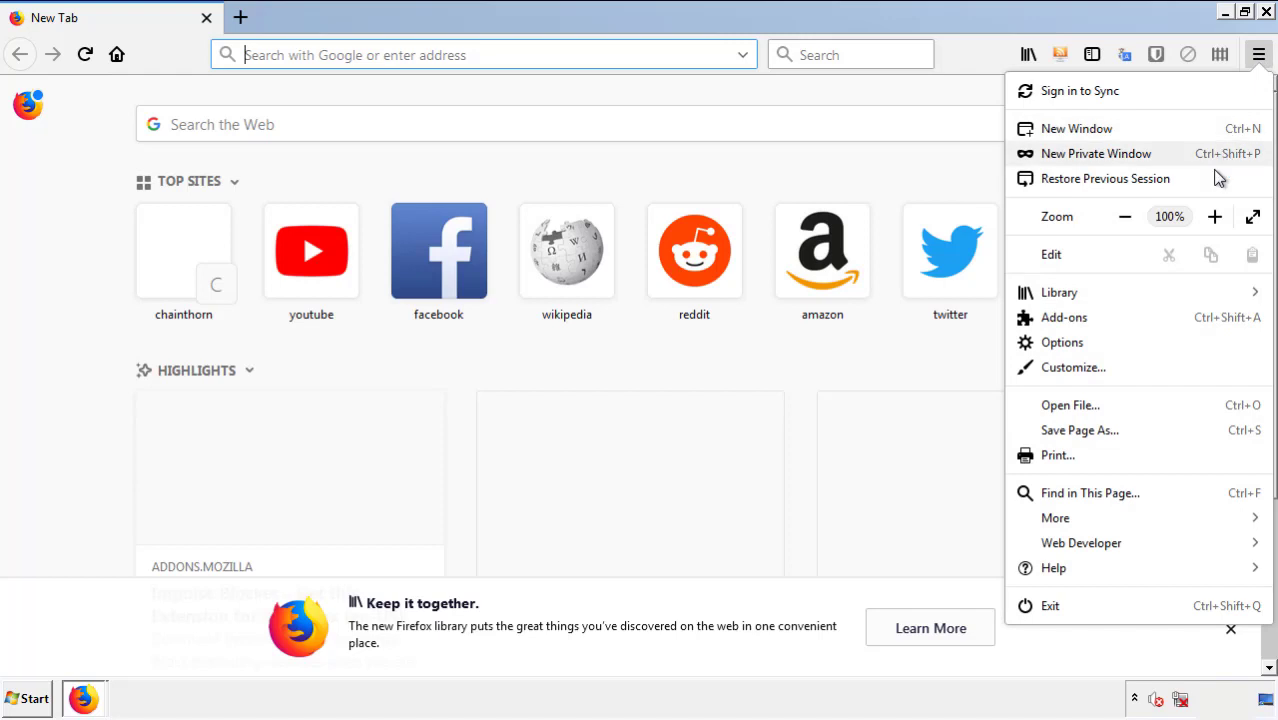
click(1064, 317)
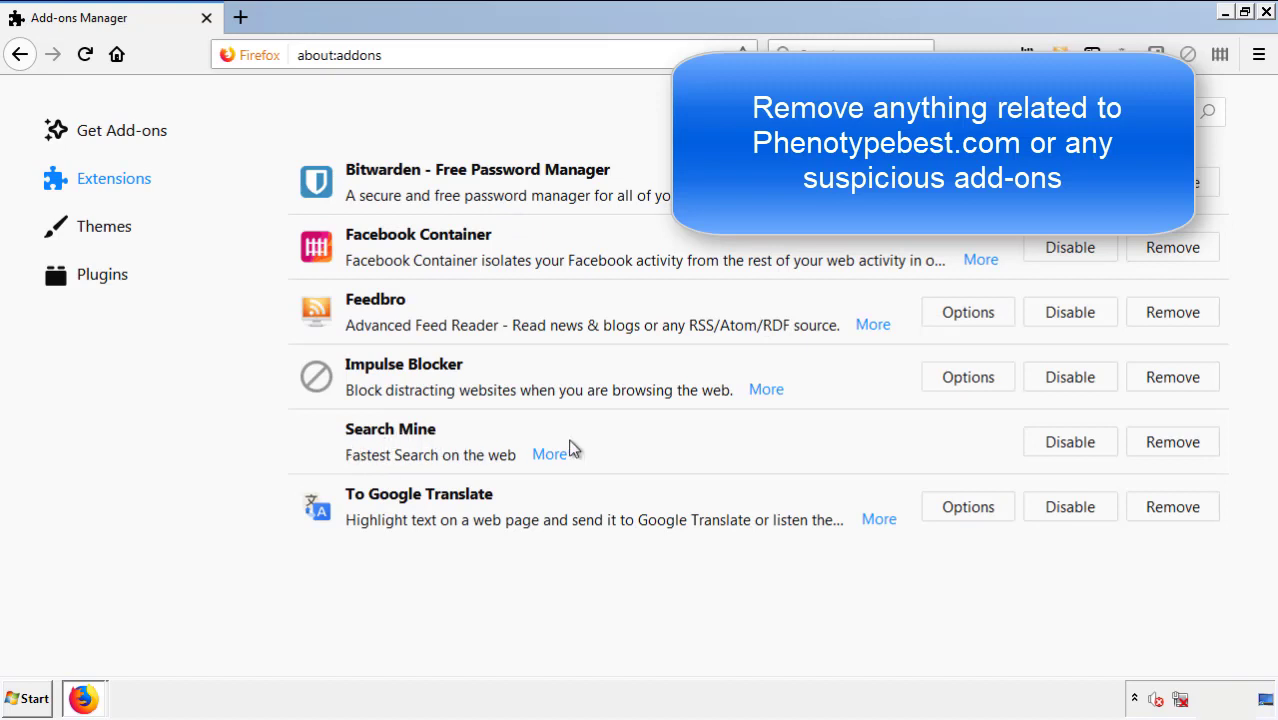
click(1169, 445)
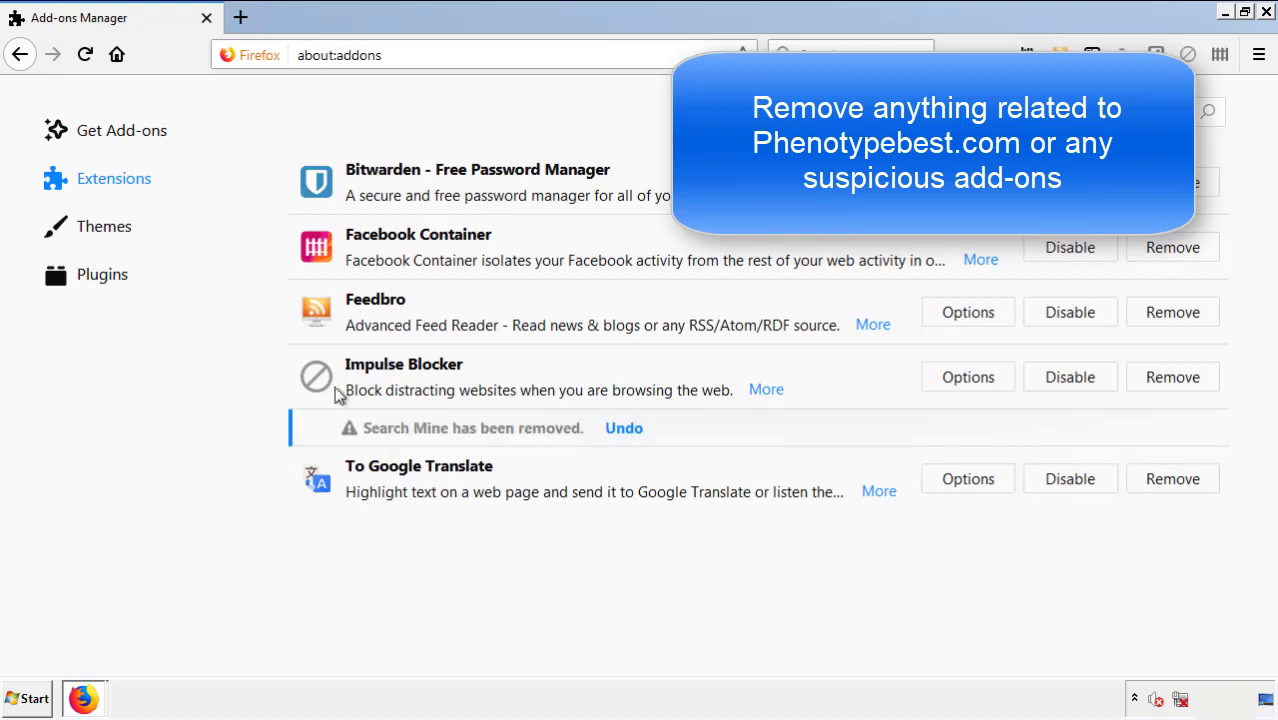
click(1267, 12)
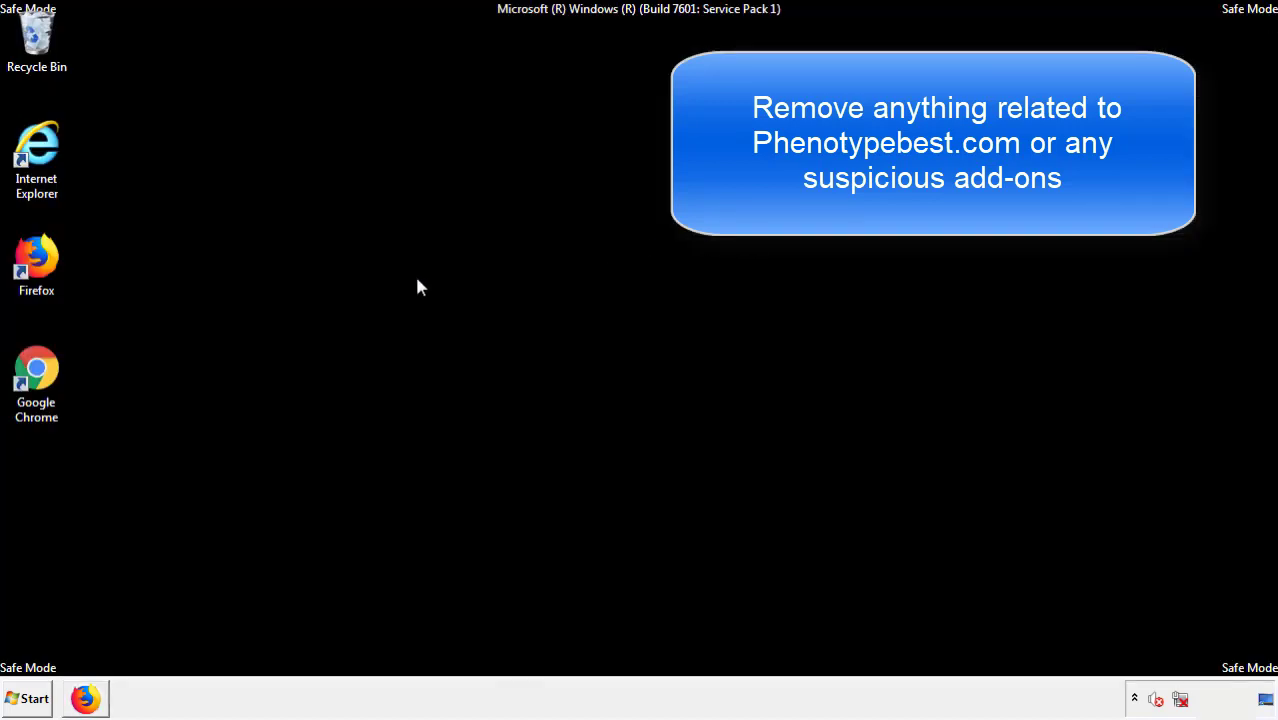
- Launch Google Chrome and bring up its list of installed extensions
double_click(36, 391)
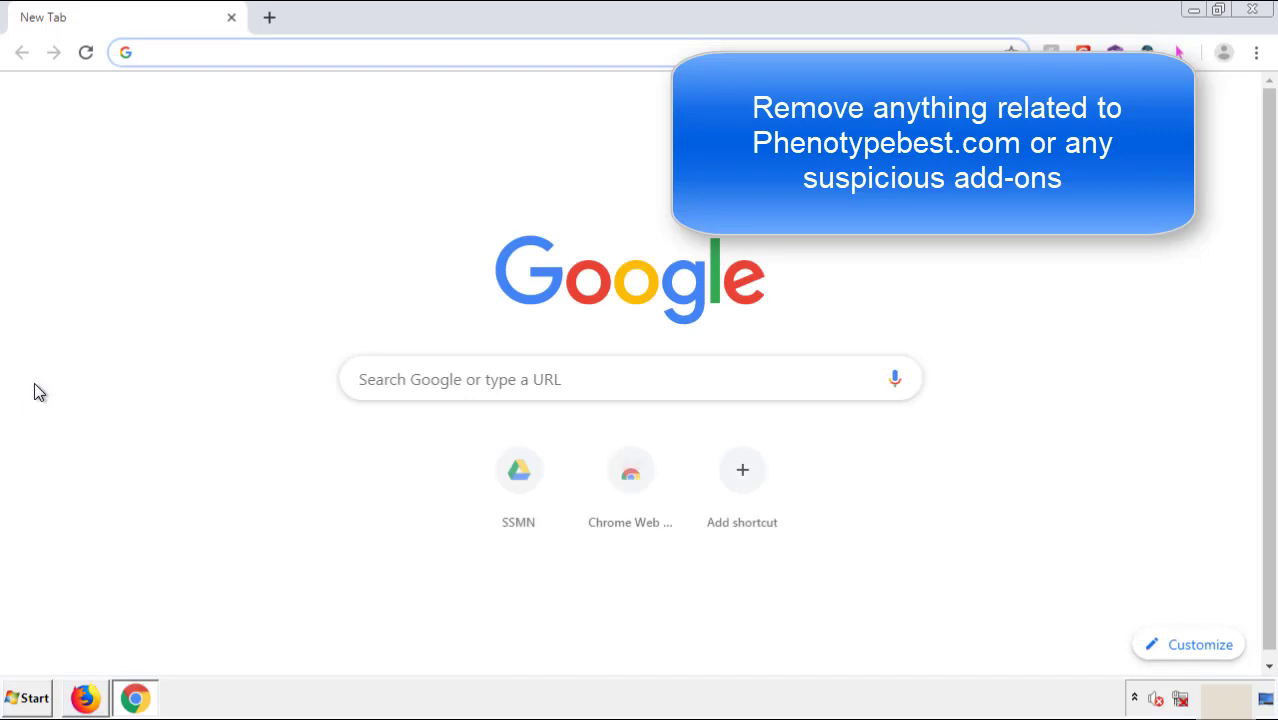
click(1257, 52)
mouse_move(1147, 350)
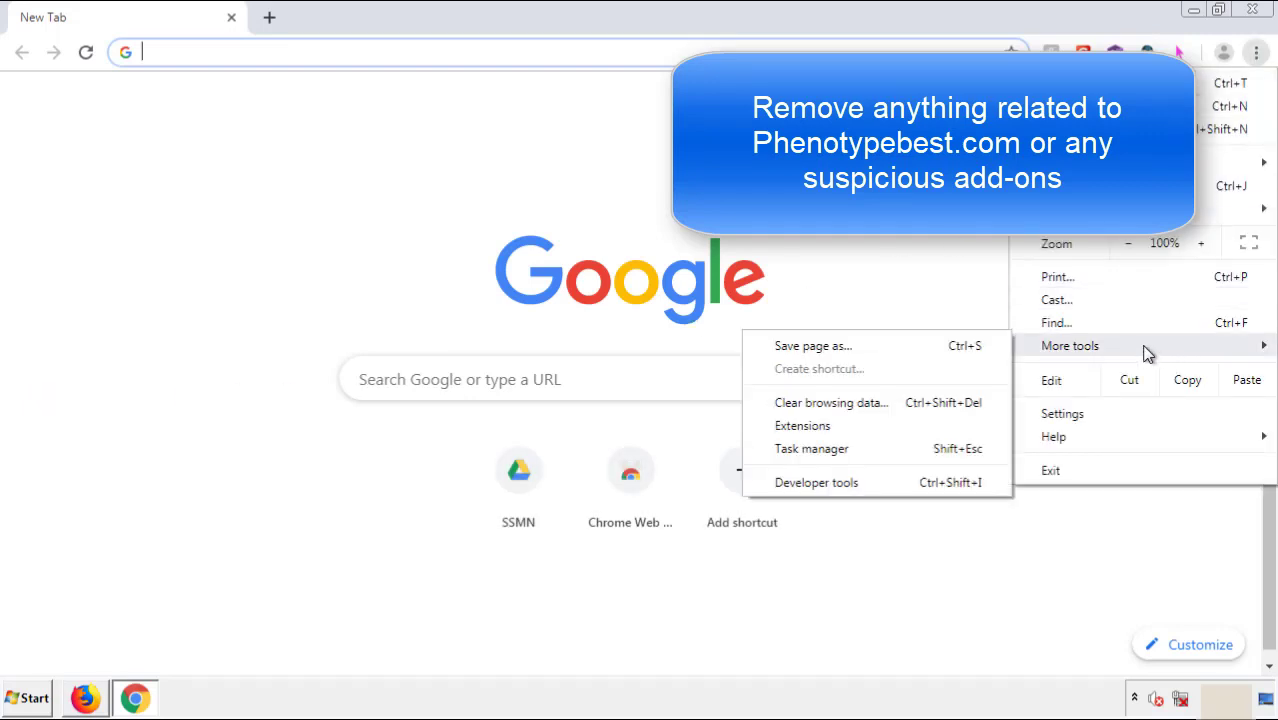
click(824, 426)
scroll(359, 331, down, 10)
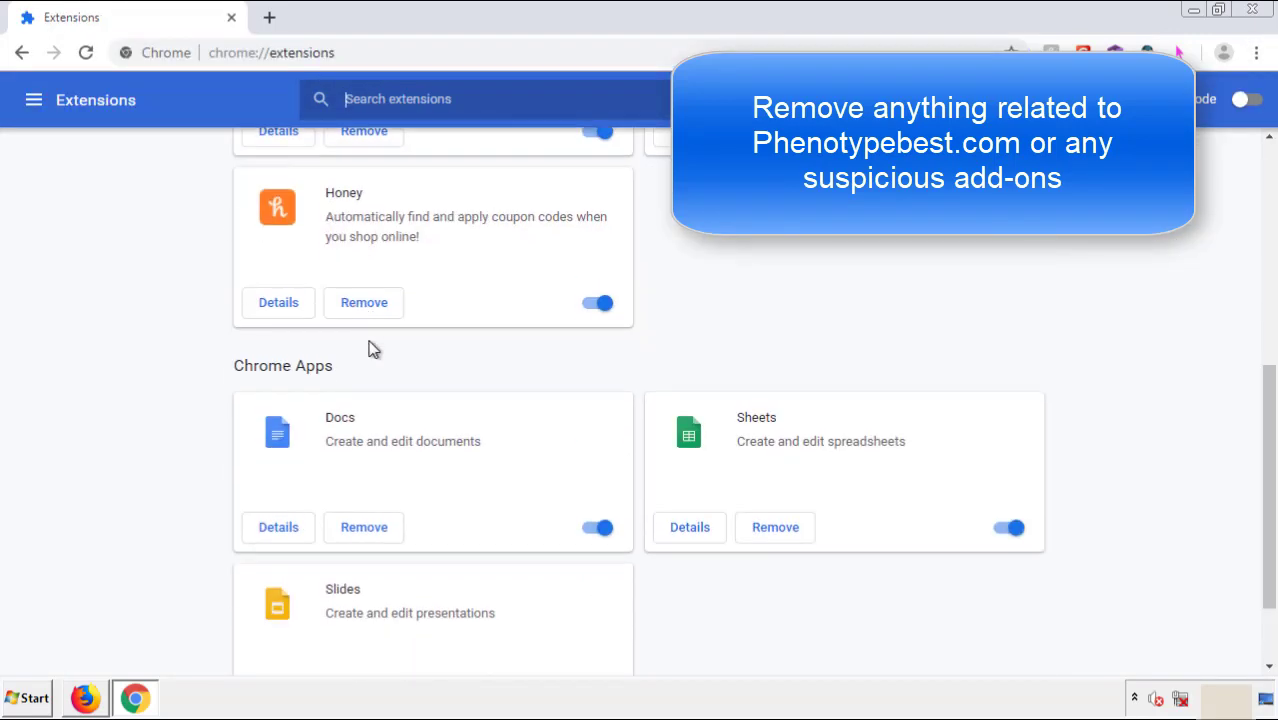
scroll(485, 365, up, 10)
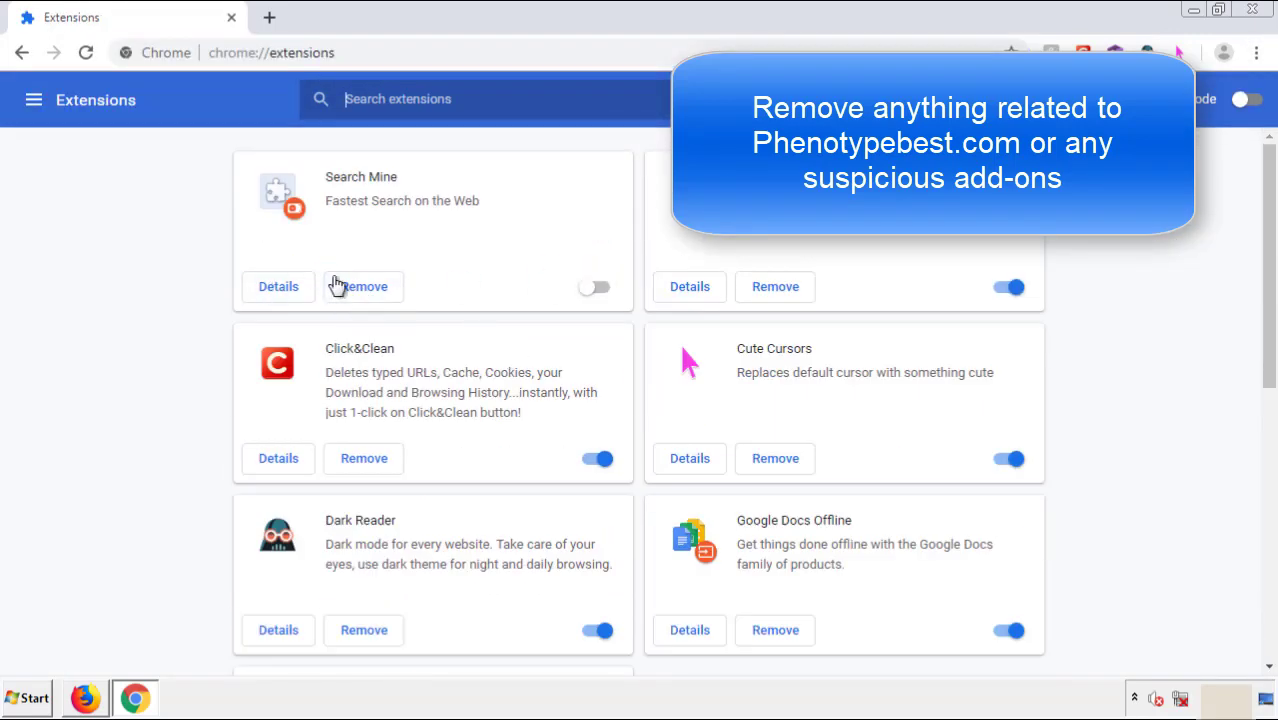
- Remove the Search Mine extension, close Chrome, and open the Start menu
click(363, 288)
key(Return)
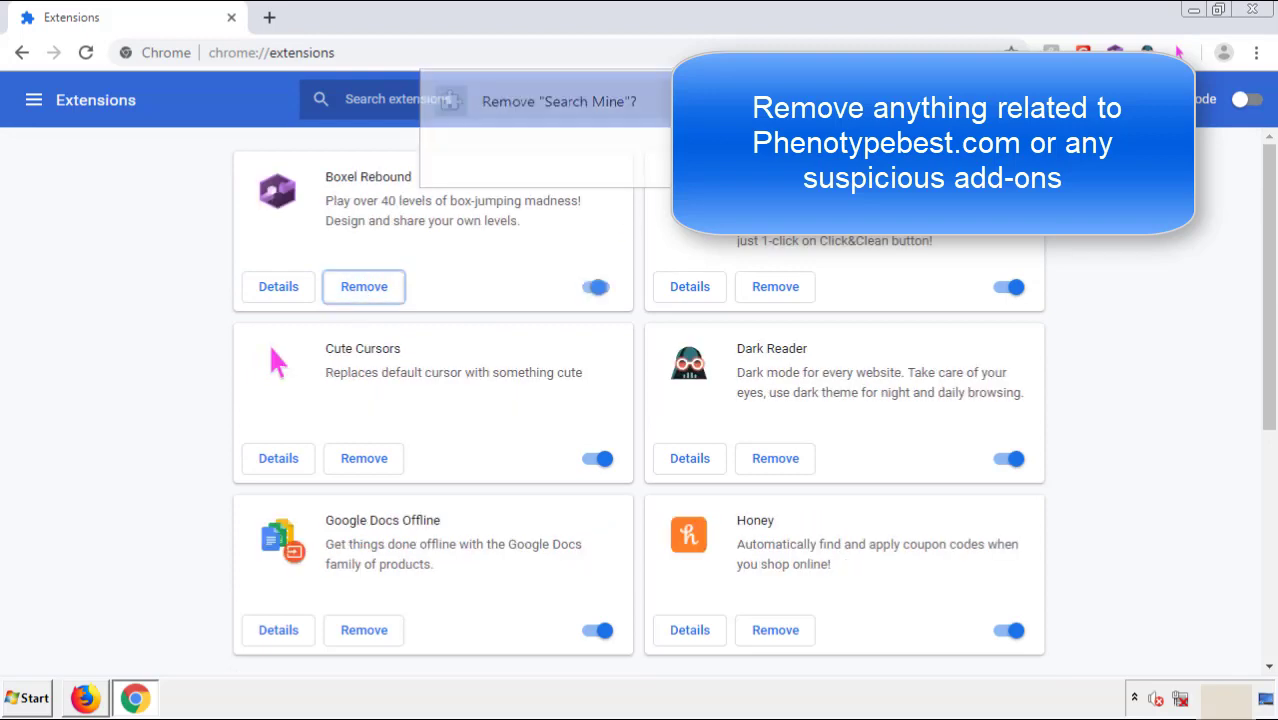
click(1252, 10)
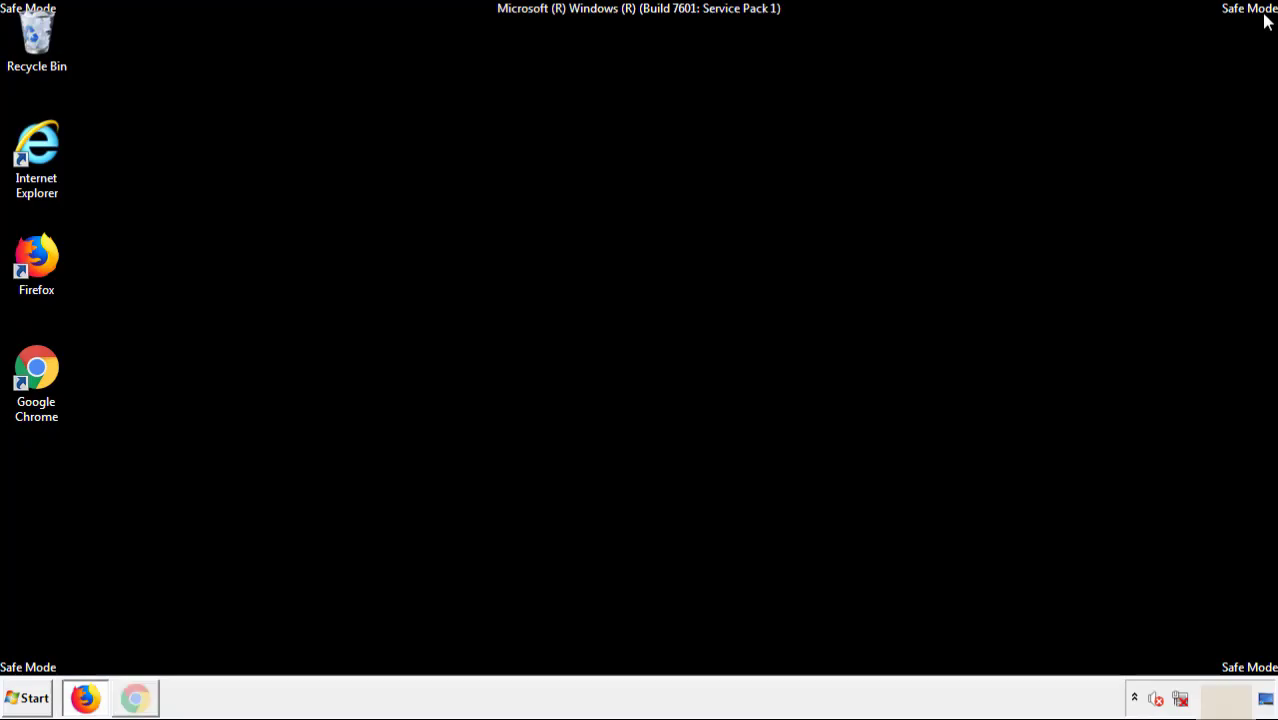
click(35, 700)
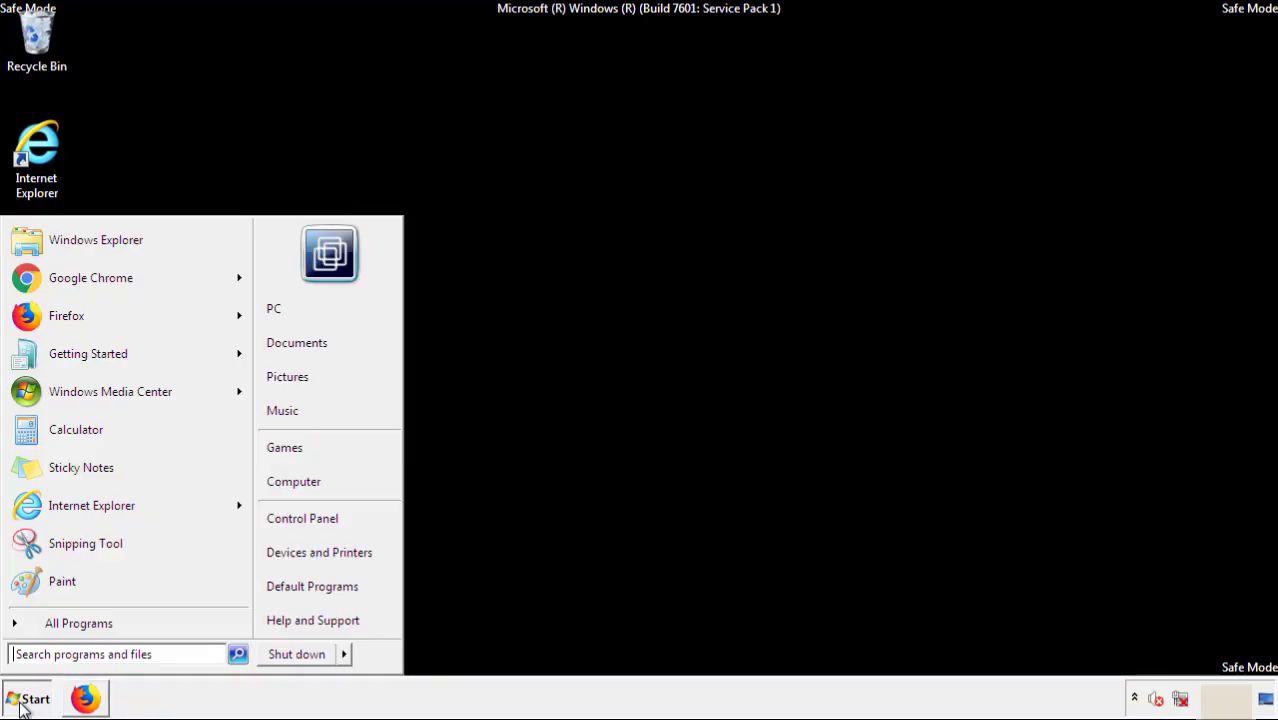